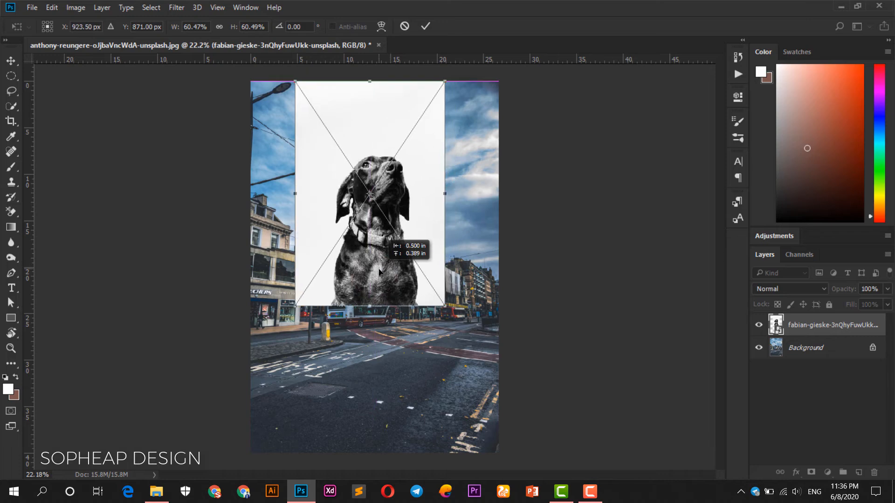
Enlarge the placed dog photo over the street scene, commit the transform and position it above the road.
drag(446, 82, 471, 42)
drag(442, 137, 414, 164)
key(Return)
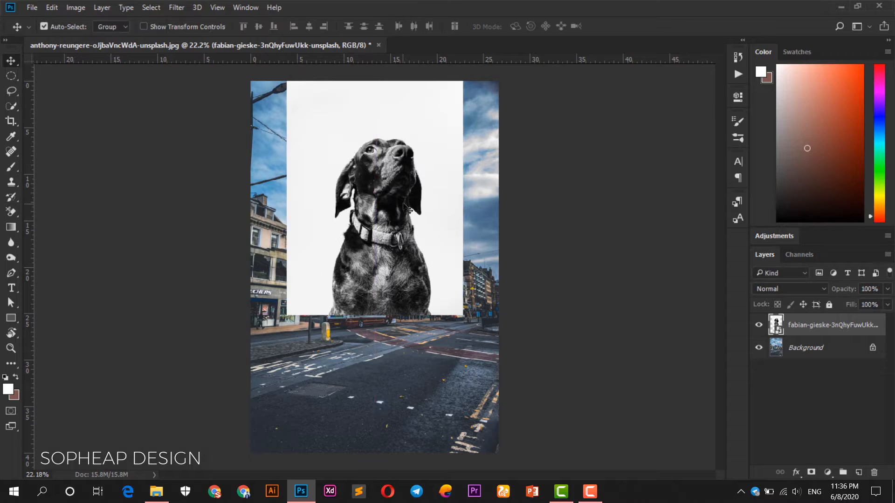
drag(400, 201, 389, 210)
Hide the dog photo layer and select the Background layer.
scroll(389, 210, up, 3)
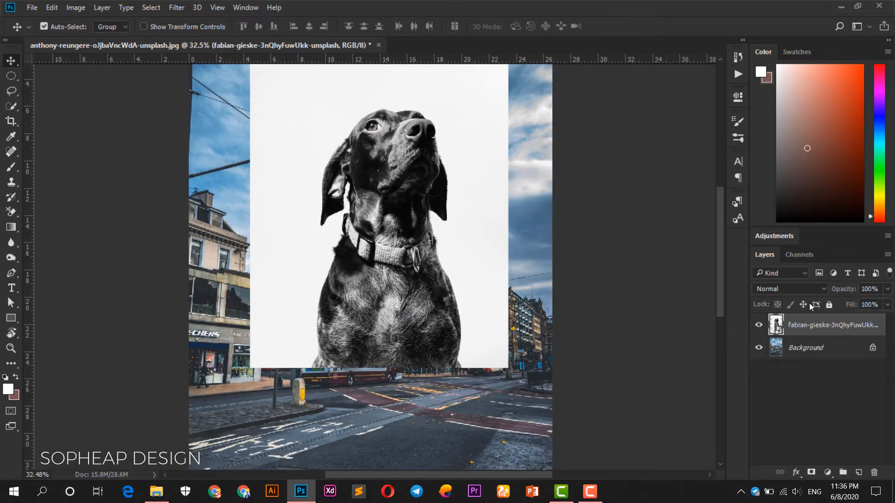
drag(821, 292, 867, 295)
click(754, 327)
click(801, 347)
Start a Pen path on the slate roof edge left of the central building and trace up to its corner pillar.
scroll(324, 236, up, 5)
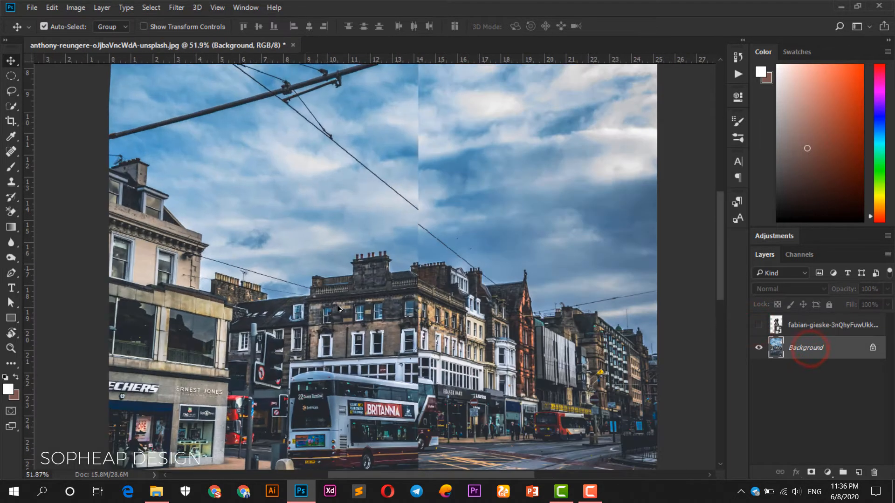
scroll(287, 291, up, 4)
key(p)
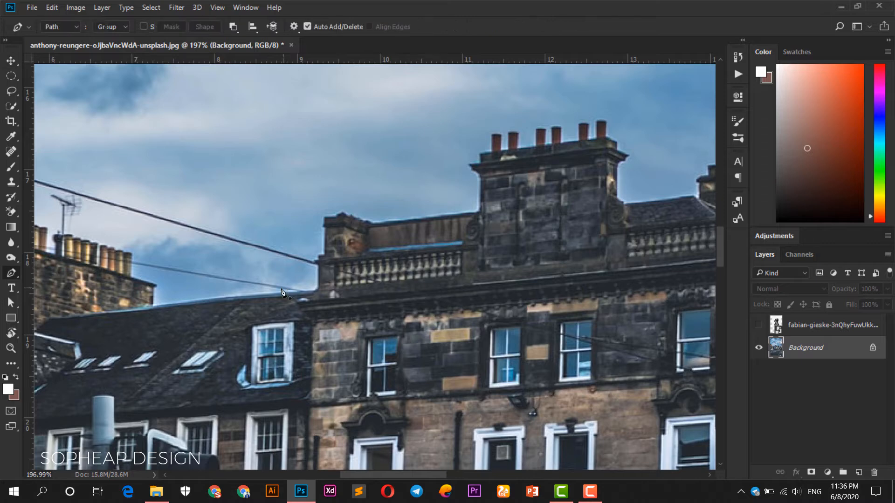
scroll(272, 293, up, 2)
scroll(270, 296, up, 2)
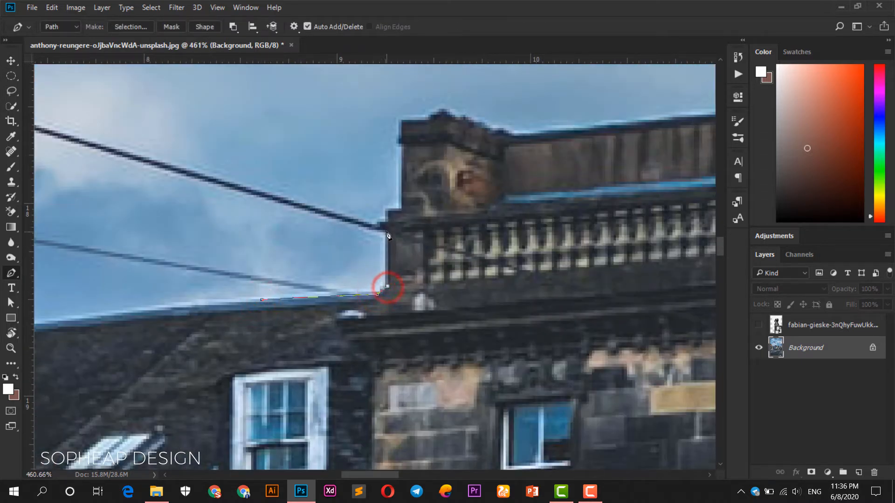
click(385, 230)
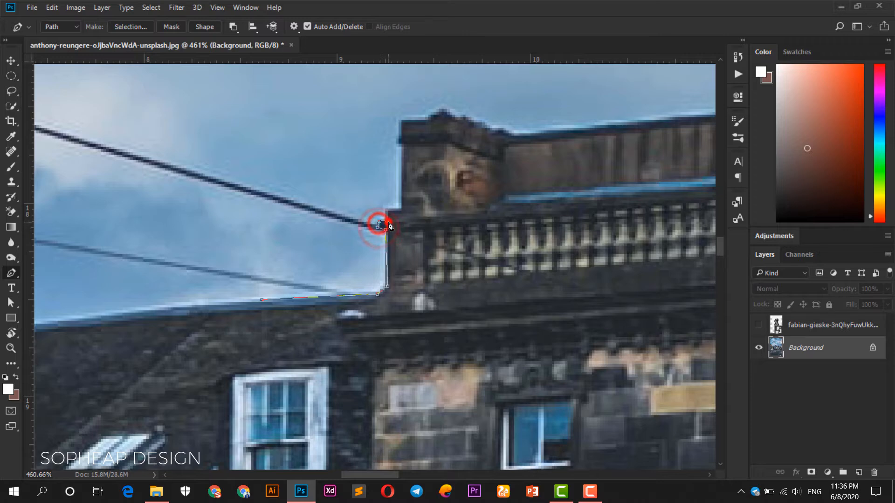
click(386, 221)
click(400, 208)
Continue the path up and over the corner pillar to the start of the roof parapet.
click(401, 139)
click(400, 121)
click(427, 120)
click(443, 110)
click(460, 119)
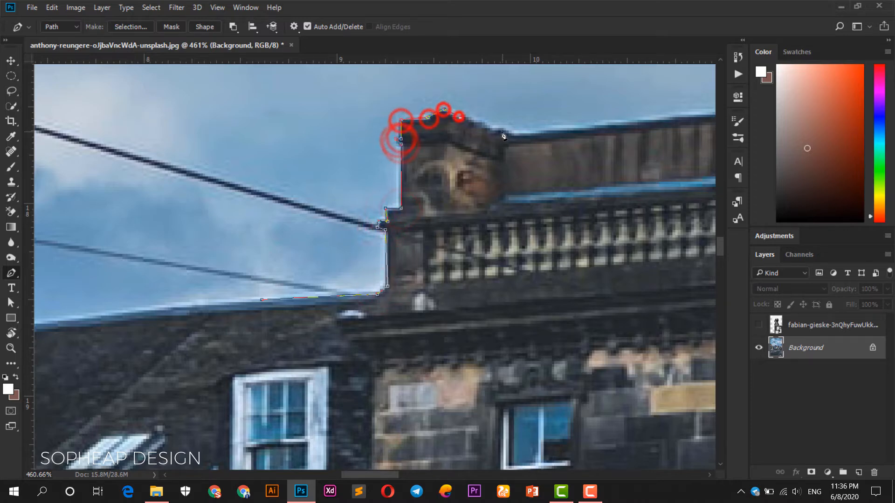
click(495, 132)
click(505, 132)
click(510, 137)
Trace the path along the parapet and up the large chimney stack's left side to its first pot.
drag(599, 139, 244, 215)
click(399, 186)
click(397, 177)
click(381, 158)
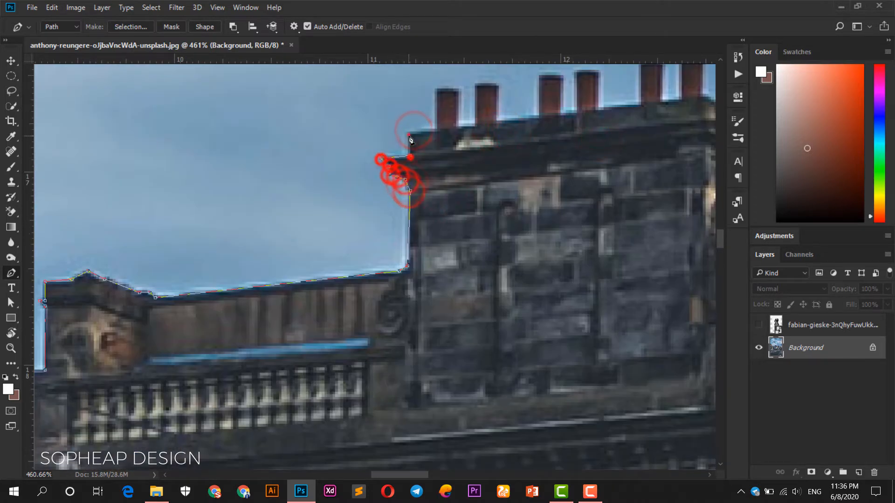
click(410, 155)
click(436, 131)
Trace the path around the first three chimney pots on the large stack.
click(437, 88)
click(459, 89)
click(459, 128)
click(538, 116)
click(542, 77)
click(563, 78)
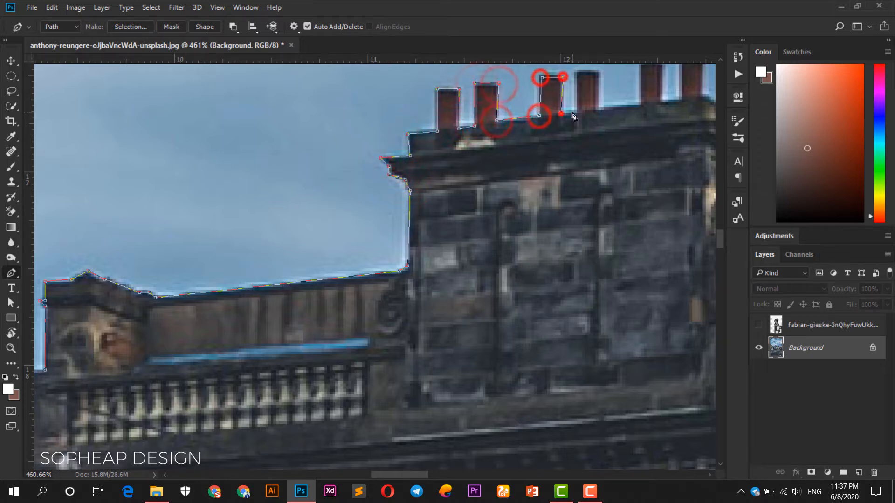
click(561, 113)
click(577, 110)
Trace the path around the remaining chimney pots on the large stack.
drag(596, 77, 411, 181)
click(389, 177)
click(416, 176)
click(416, 214)
click(496, 164)
click(520, 161)
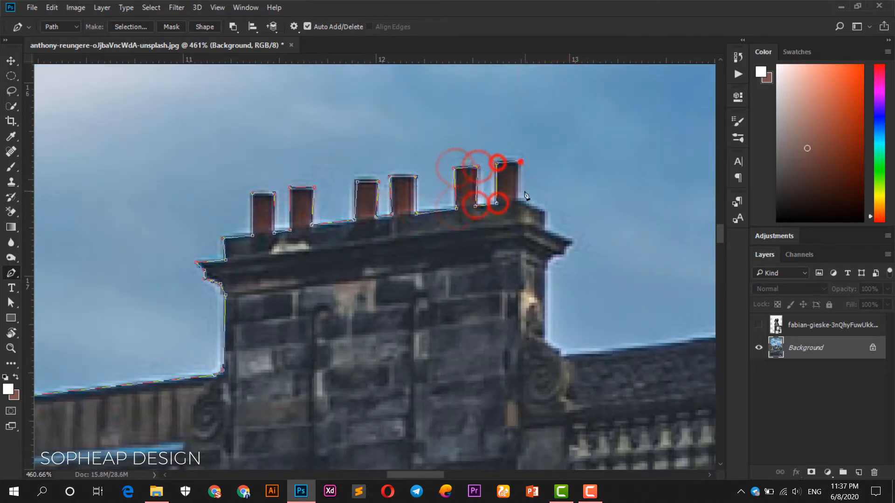
click(514, 200)
Trace down the large stack's right side and along the slate roof to the brick chimney wall.
click(544, 212)
click(542, 230)
click(572, 242)
click(563, 247)
drag(634, 346, 273, 346)
click(364, 337)
click(378, 333)
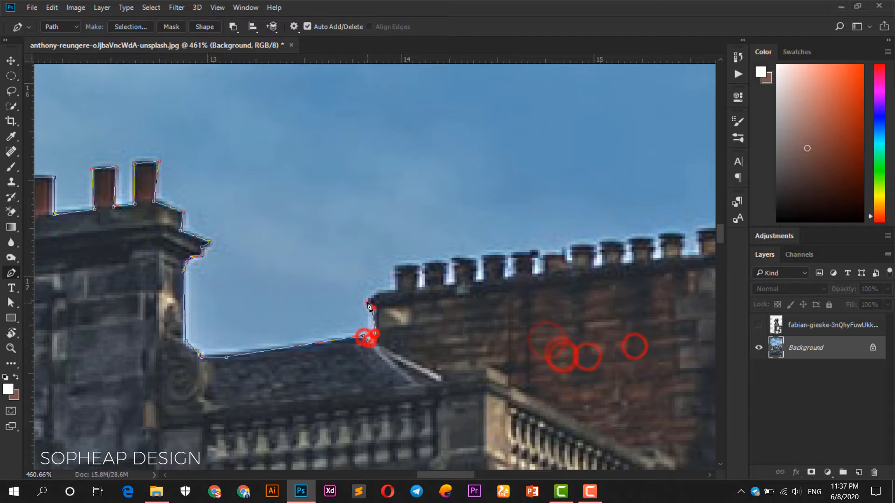
Trace the path up the brick chimney wall and along its long row of chimney pots.
click(366, 304)
click(396, 267)
drag(475, 264, 197, 279)
click(404, 249)
click(404, 270)
click(442, 246)
click(443, 268)
click(449, 270)
click(449, 244)
click(494, 243)
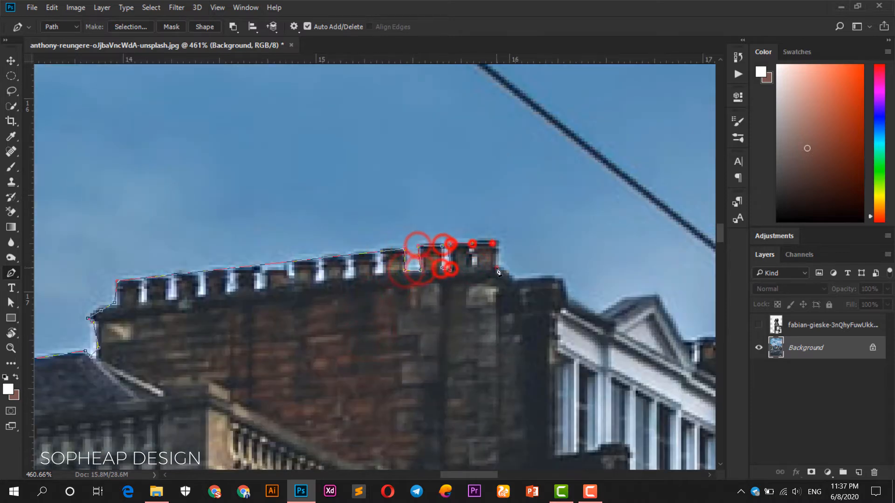
Continue the path from the brick chimney wall over the white dormer gable.
click(563, 278)
drag(609, 305, 459, 274)
click(473, 265)
click(548, 310)
Trace the path around the group of chimney pots beyond the white dormer.
click(591, 306)
click(592, 273)
click(627, 271)
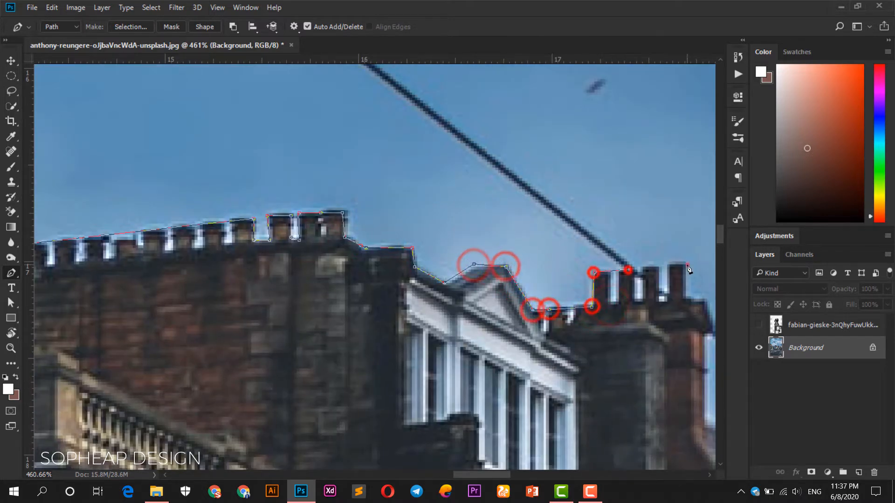
click(687, 264)
click(687, 299)
drag(703, 300, 382, 251)
click(462, 242)
Trace the path along the slate roof and around the red gable's statue finial.
scroll(400, 245, up, 12)
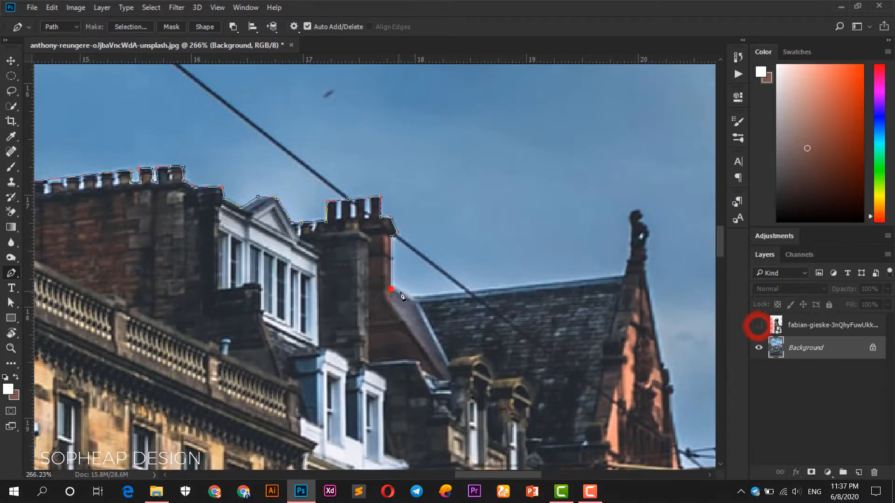
click(392, 290)
click(415, 298)
click(625, 274)
click(630, 250)
click(647, 248)
drag(634, 315, 508, 147)
click(529, 151)
Run the path below the bus along the street and back up past the traffic light to its starting point.
scroll(546, 241, down, 6)
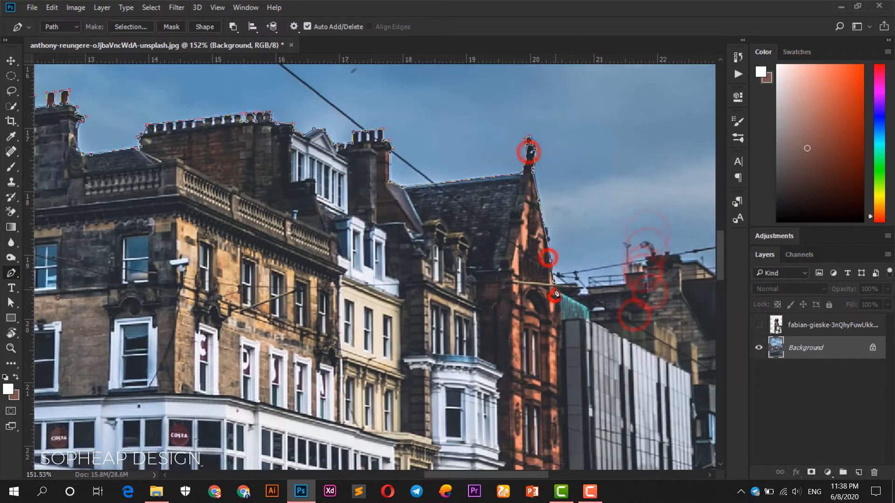
scroll(569, 339, down, 3)
click(565, 419)
click(266, 420)
drag(38, 357, 534, 308)
click(422, 355)
drag(405, 276, 400, 334)
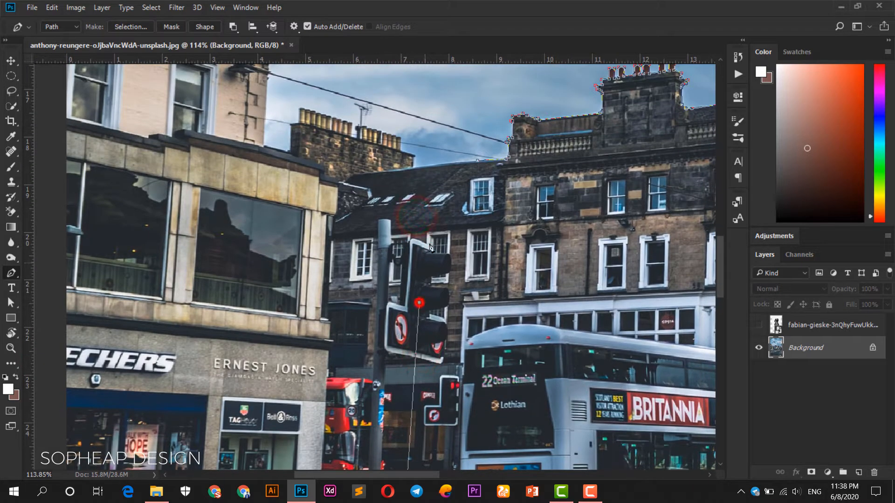
click(429, 242)
click(454, 192)
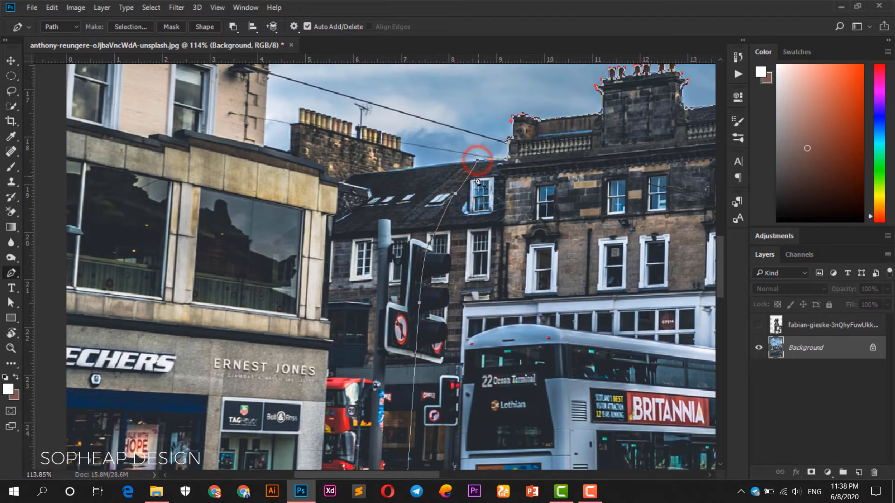
Convert the closed path to a selection and copy the selected buildings onto a new layer.
key(ctrl+Return)
scroll(459, 184, down, 5)
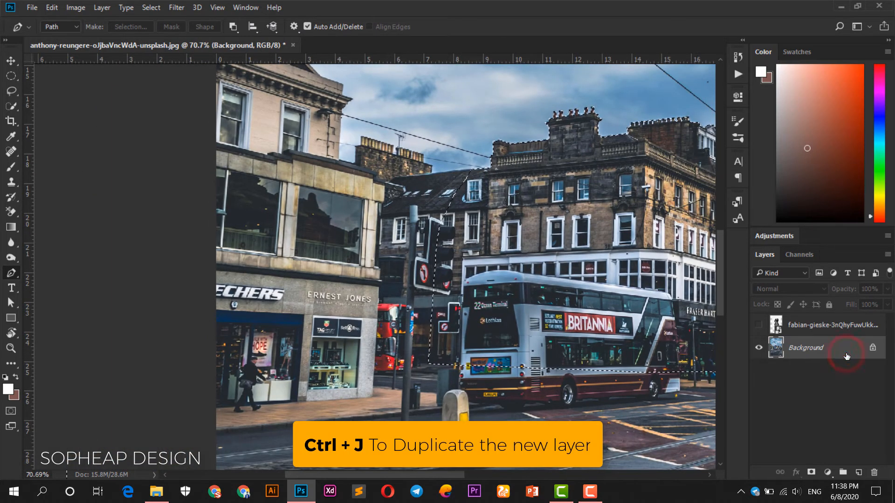
key(ctrl+j)
Move the dog photo layer beneath the copied buildings layer and make it visible.
click(10, 61)
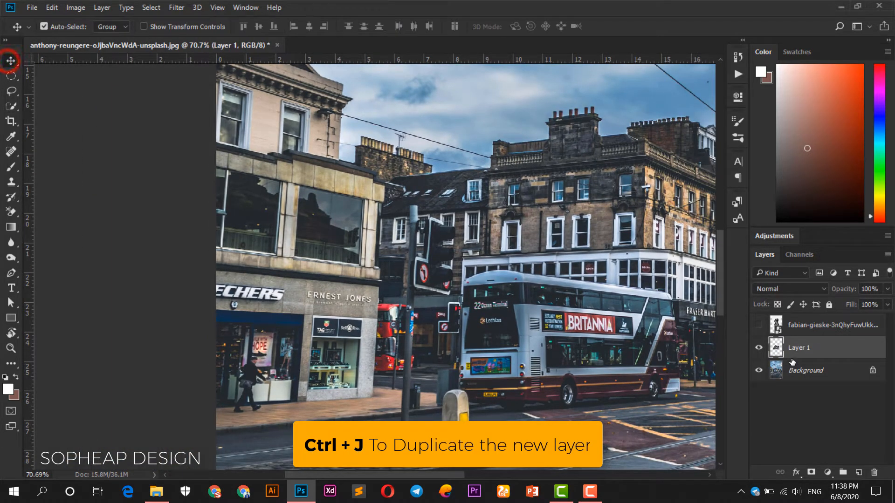
drag(824, 325, 829, 347)
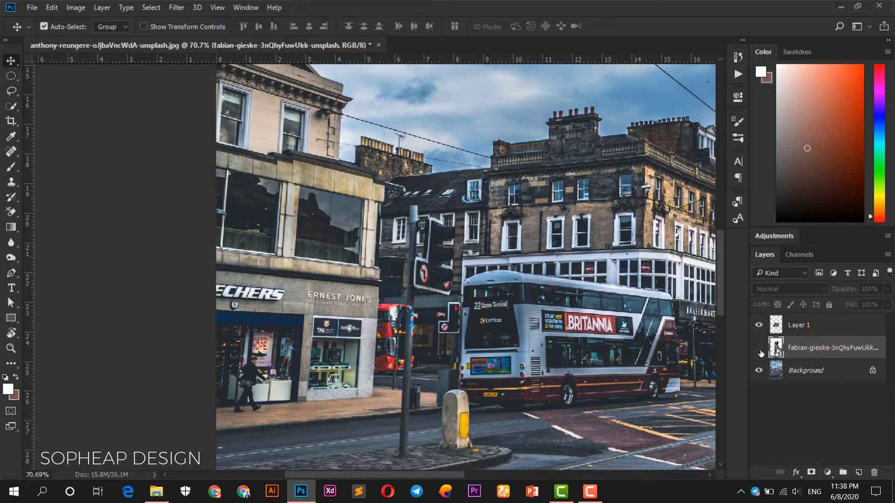
click(759, 352)
Rename the dog photo layer "dog" and the copied buildings layer "front".
double_click(811, 347)
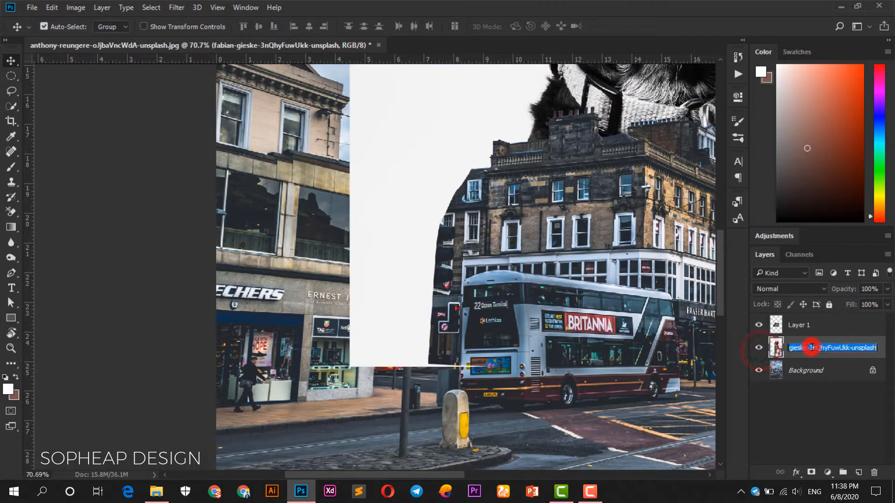
key(Return)
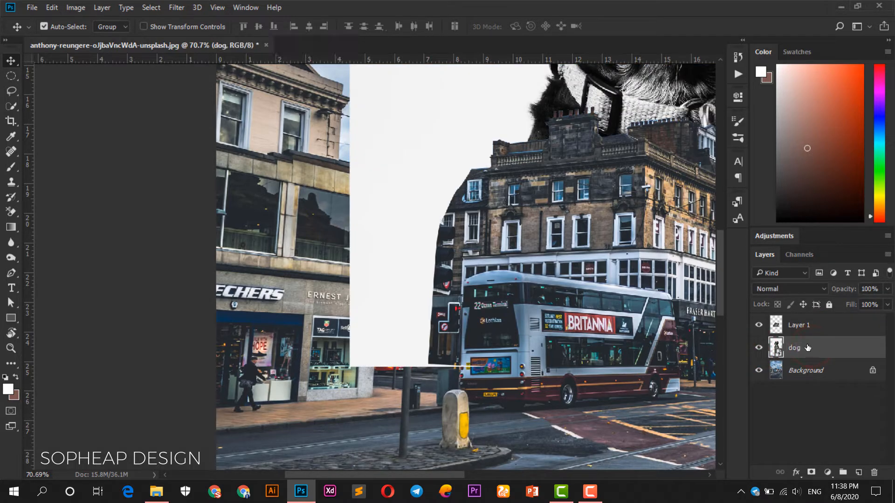
double_click(796, 326)
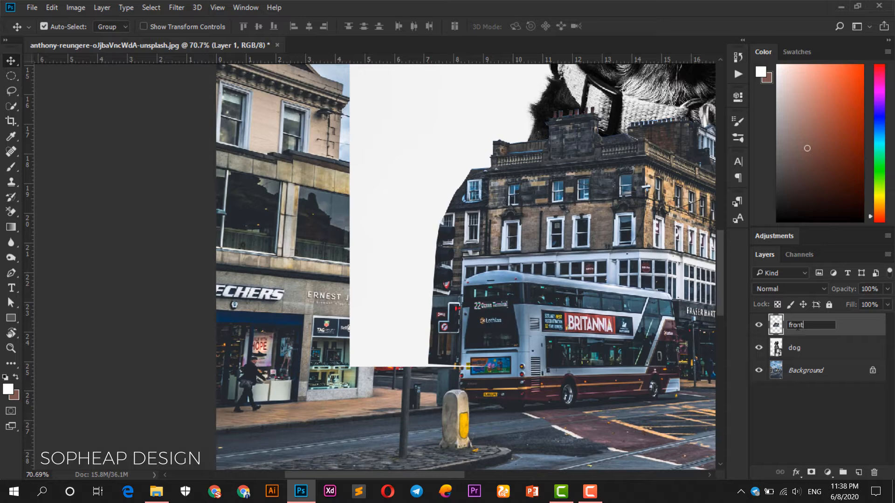
With the dog layer selected, start a Color Range selection by sampling the white background behind the dog.
drag(529, 208, 383, 362)
drag(397, 283, 368, 319)
scroll(363, 261, down, 7)
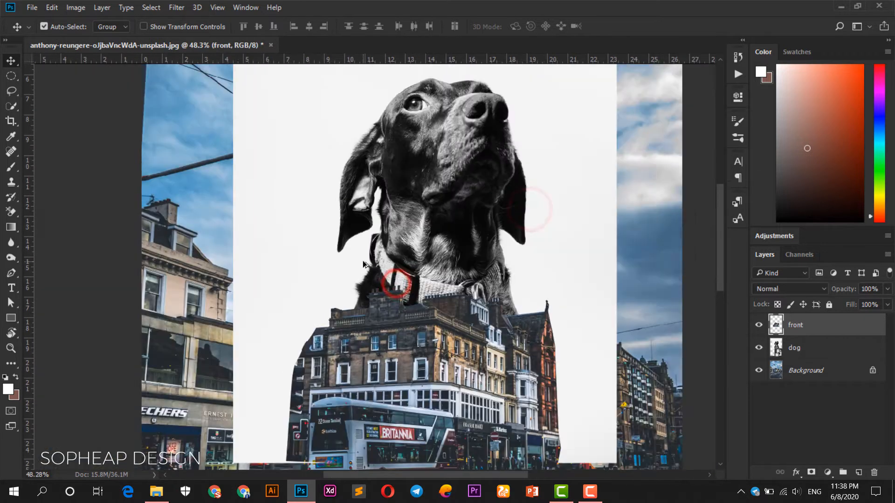
scroll(362, 264, down, 1)
mouse_move(419, 230)
mouse_down()
mouse_move(421, 167)
mouse_move(418, 230)
mouse_up()
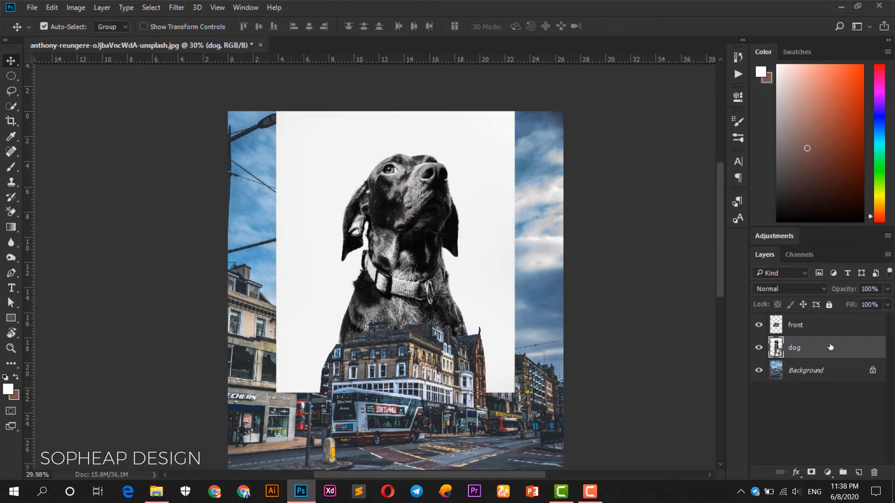
click(151, 7)
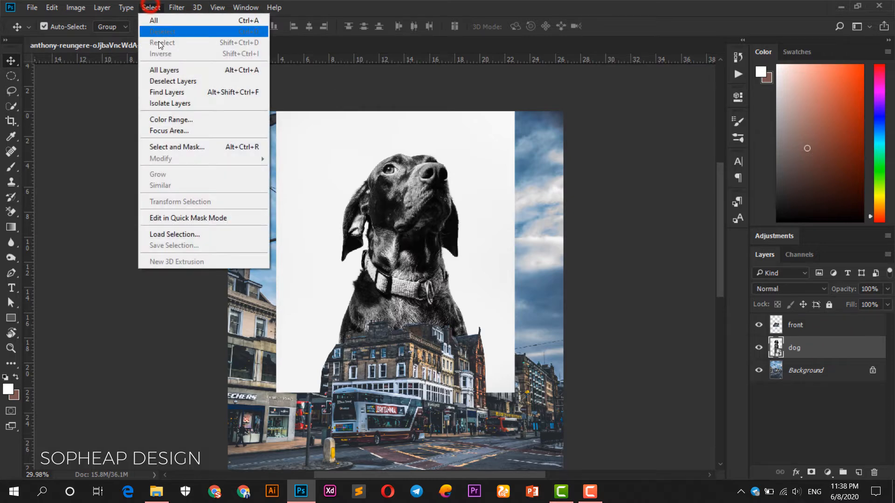
click(174, 118)
click(334, 151)
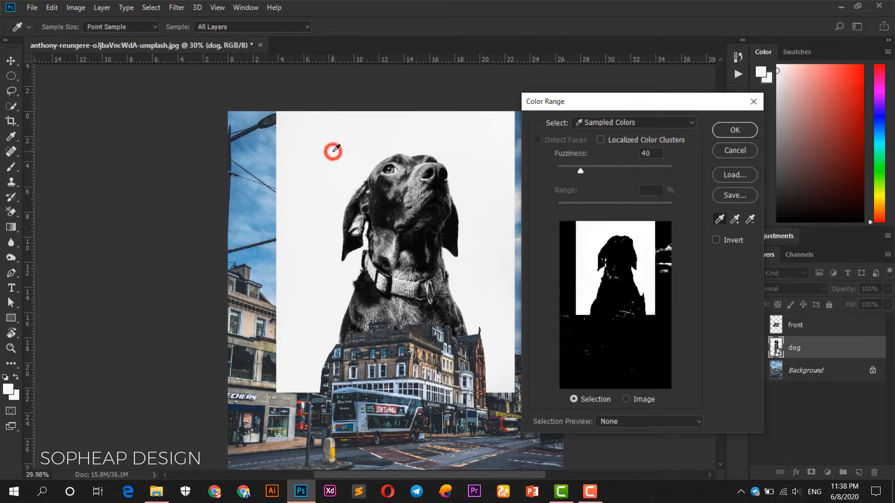
Add samples from all around the dog's white background to the Color Range and apply the selection.
click(734, 219)
click(491, 272)
click(499, 210)
click(496, 183)
click(487, 163)
click(469, 133)
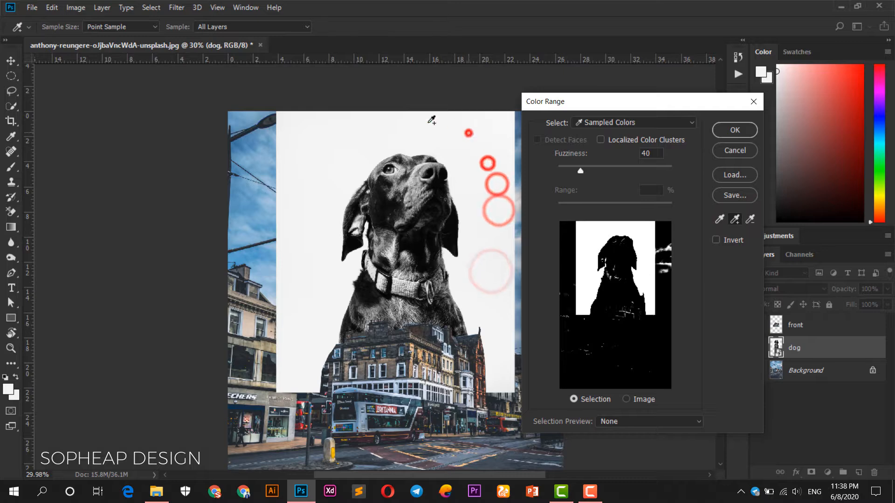
click(390, 117)
click(333, 128)
click(312, 188)
click(306, 272)
click(300, 351)
click(313, 166)
click(339, 144)
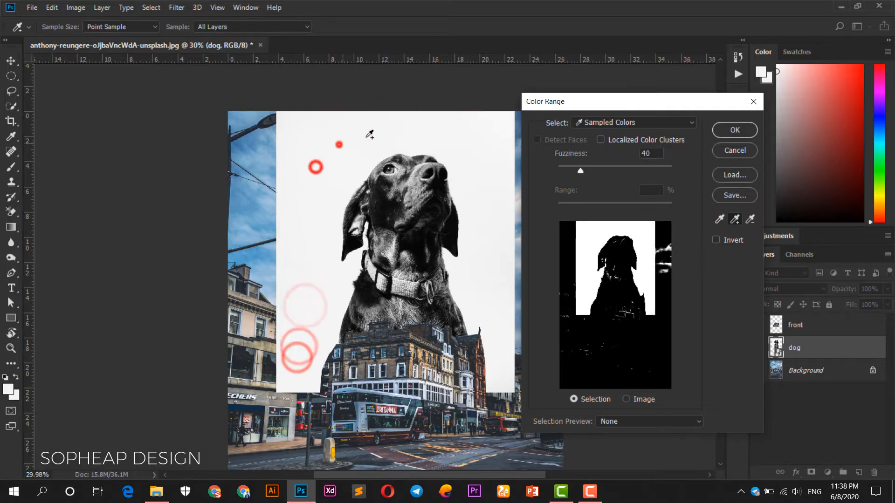
click(746, 131)
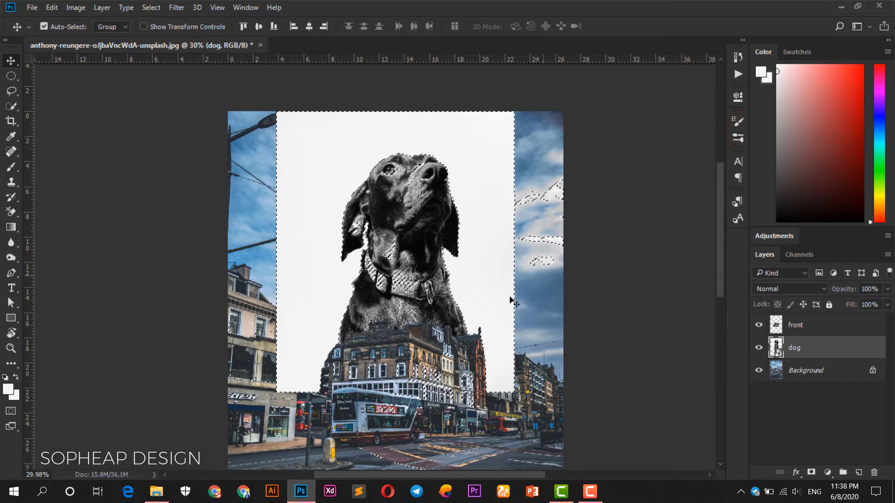
Try inverting the background selection and revert the inversion.
scroll(467, 306, up, 2)
scroll(467, 307, up, 1)
scroll(467, 307, down, 2)
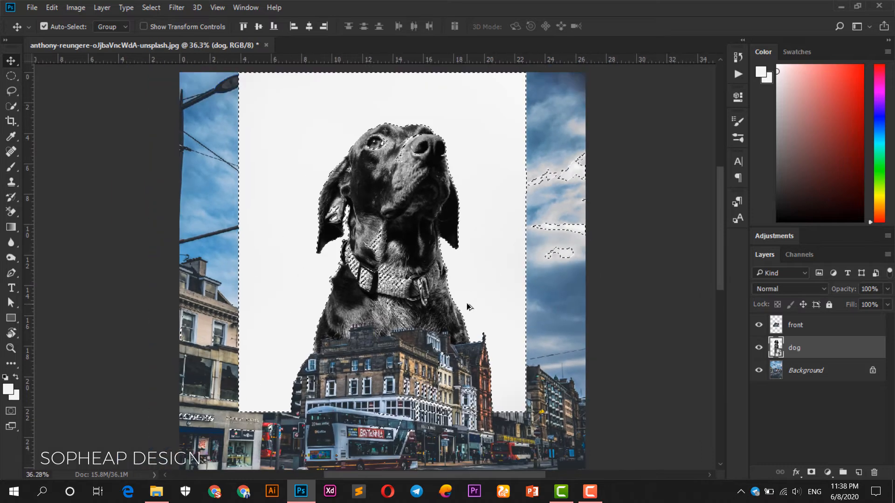
key(ctrl+shift+i)
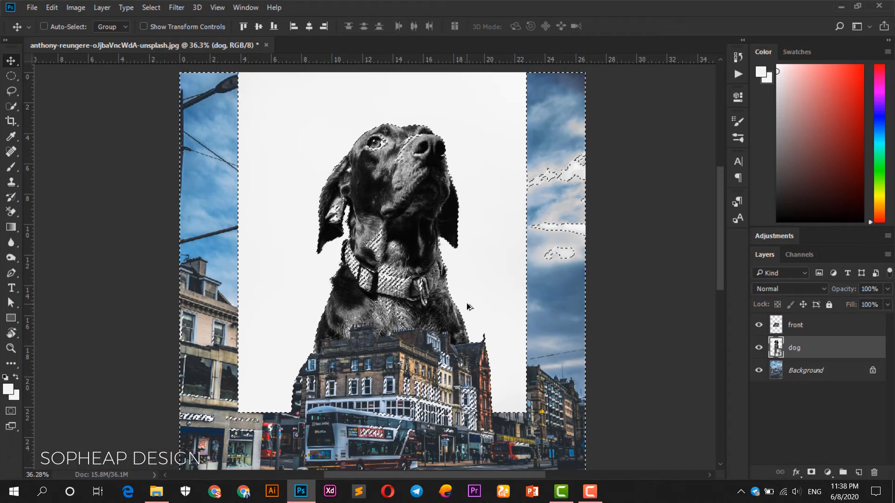
key(ctrl+shift+i)
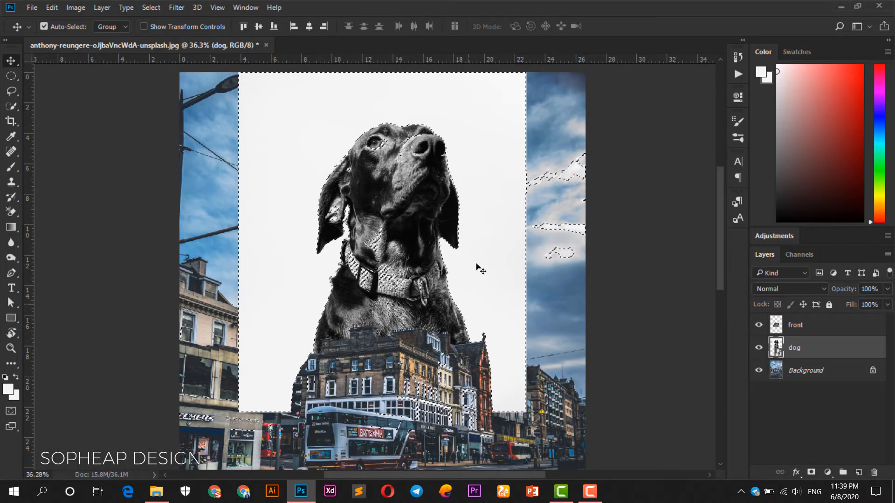
click(11, 76)
click(465, 27)
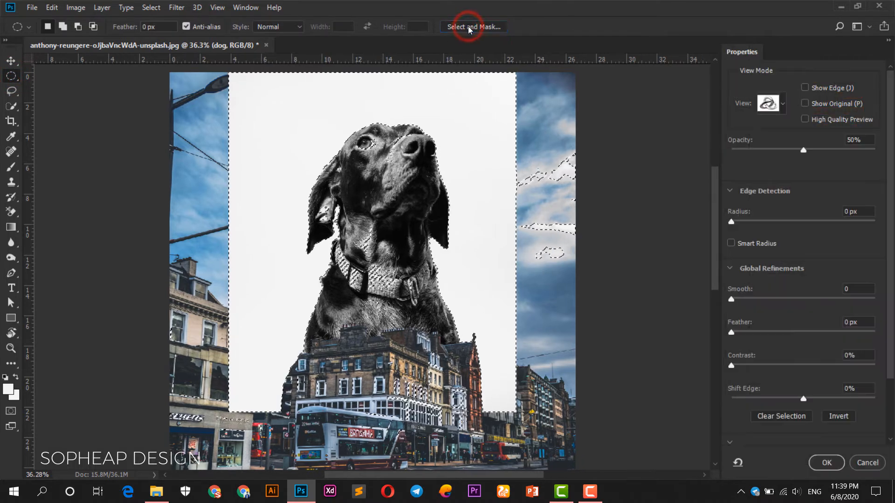
click(870, 462)
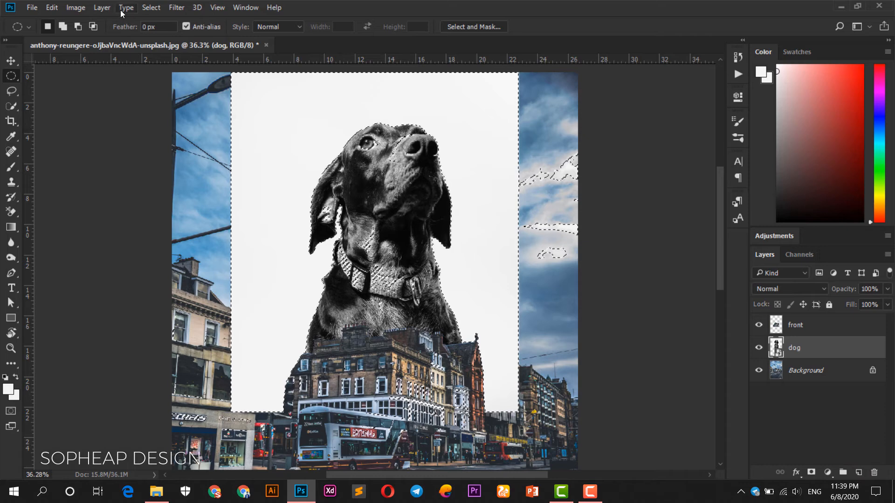
Invert the background selection so the dog is selected and open it in Select and Mask.
click(157, 9)
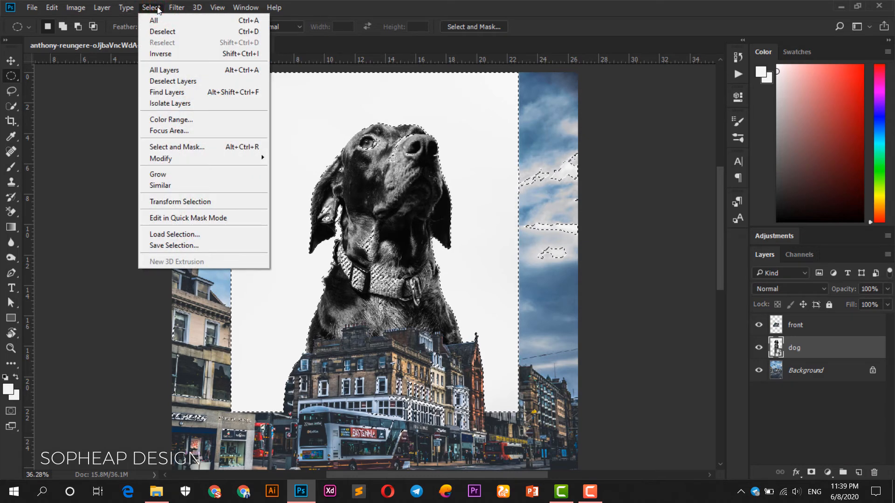
click(234, 54)
click(486, 26)
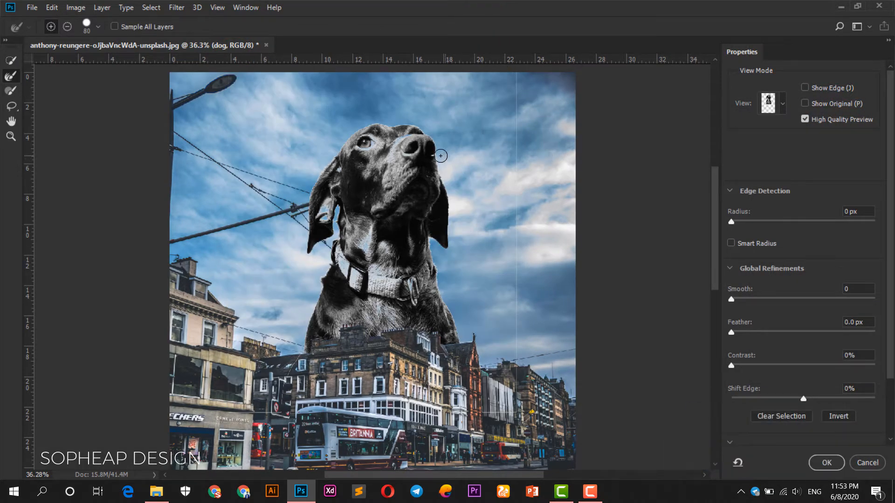
Output the refined selection as a Layer Mask on the dog layer.
scroll(398, 144, up, 1)
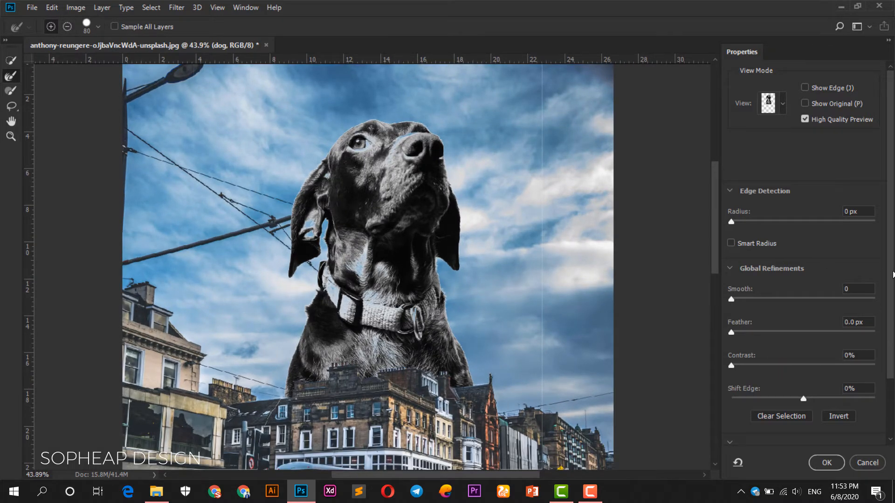
drag(893, 275, 893, 356)
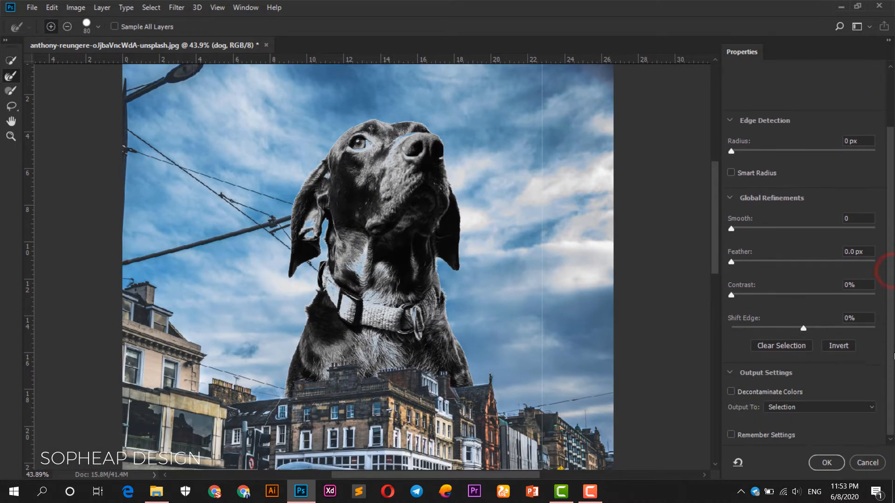
click(807, 408)
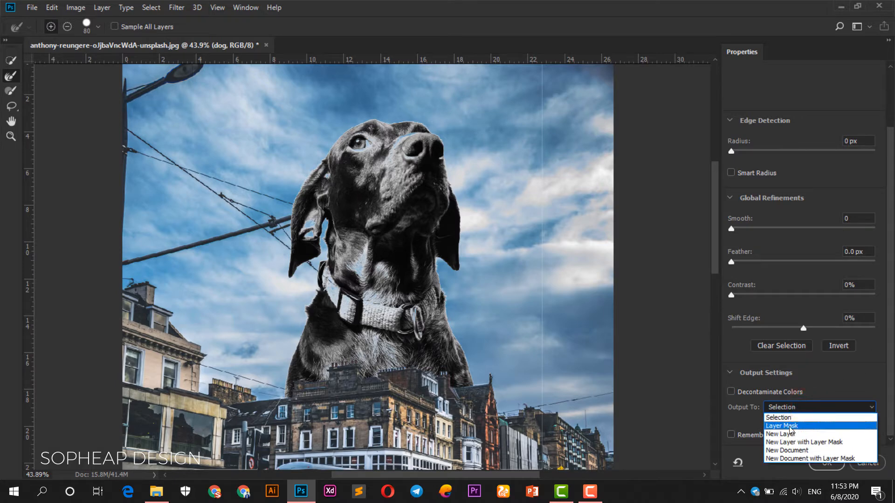
click(789, 427)
click(822, 461)
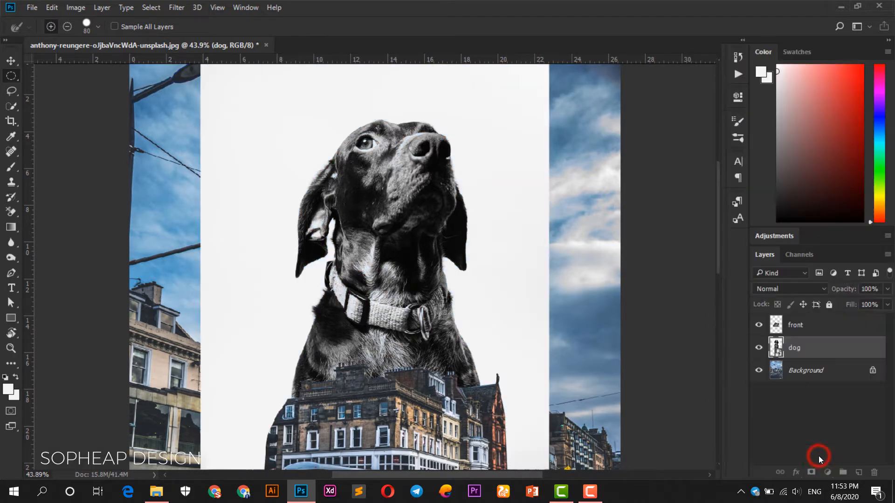
Display the dog layer's mask by itself on the canvas.
click(11, 60)
scroll(481, 249, down, 2)
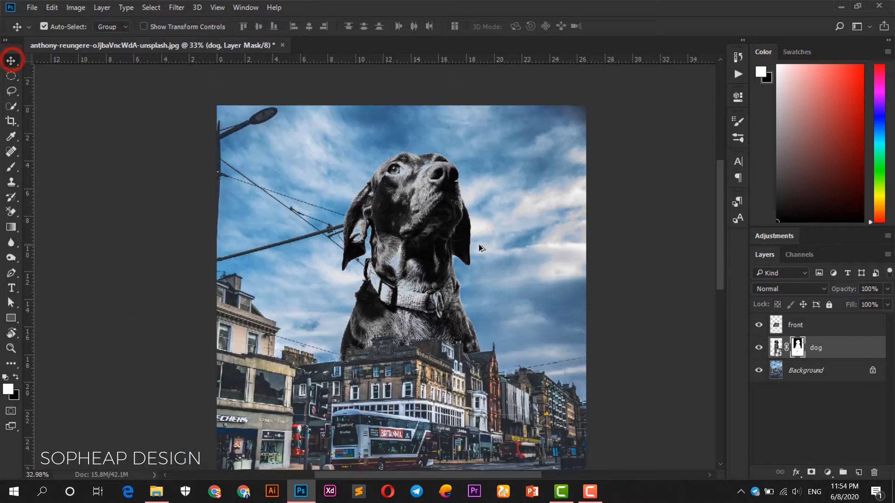
scroll(481, 248, up, 4)
drag(468, 286, 502, 310)
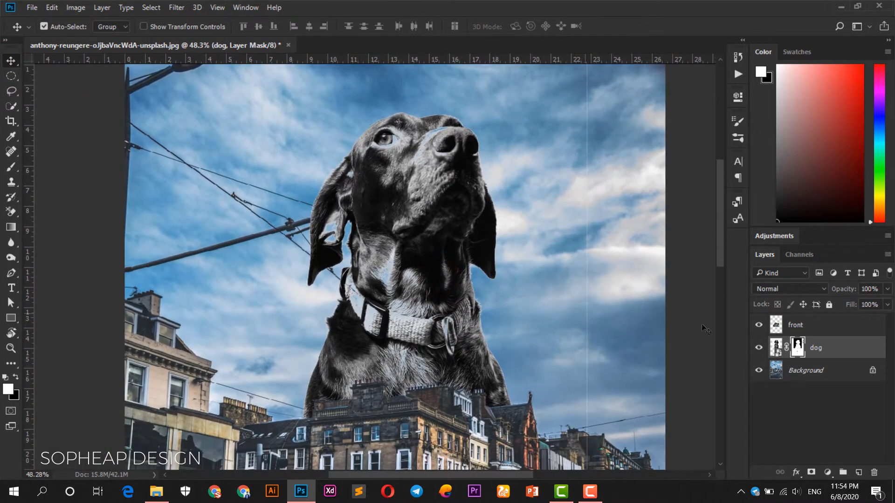
alt+click(796, 350)
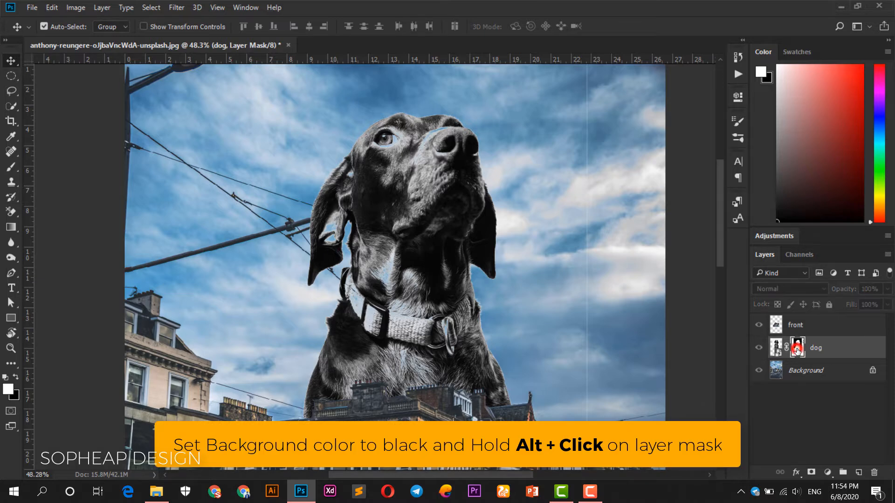
scroll(415, 215, down, 2)
scroll(414, 214, down, 1)
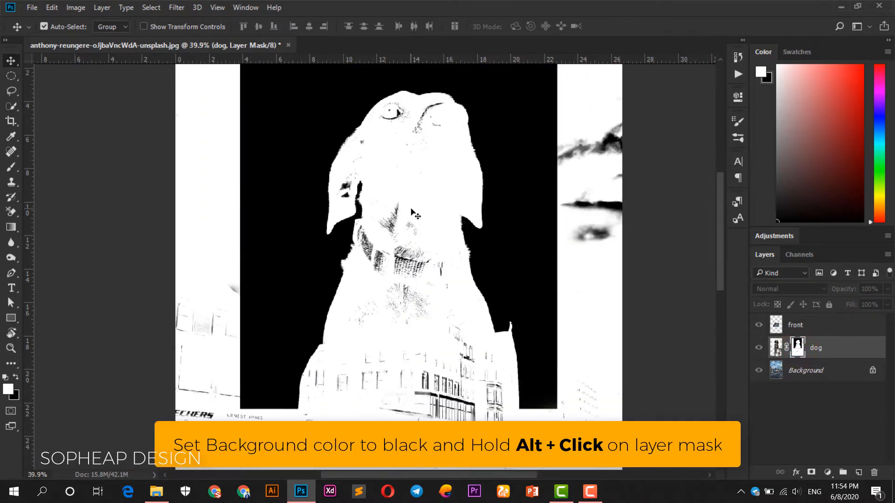
Paint the mask with a white Brush over the dark marks on the dog's chest, collar and throat.
click(11, 167)
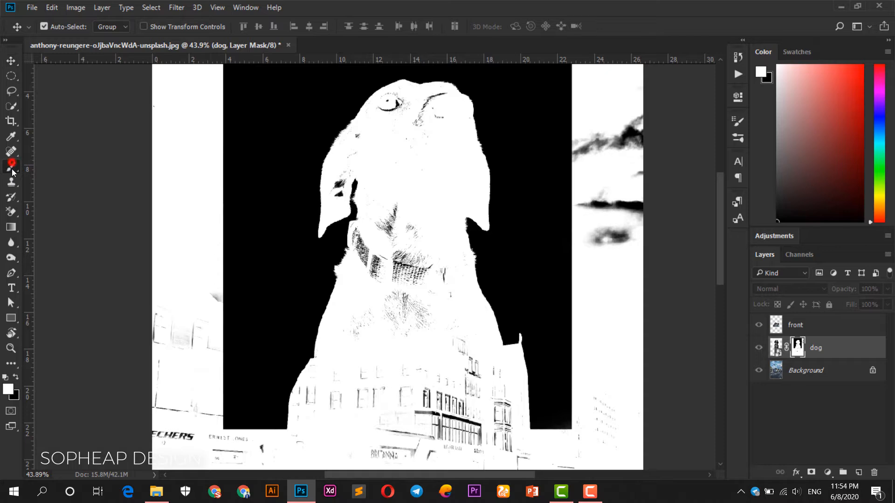
click(8, 389)
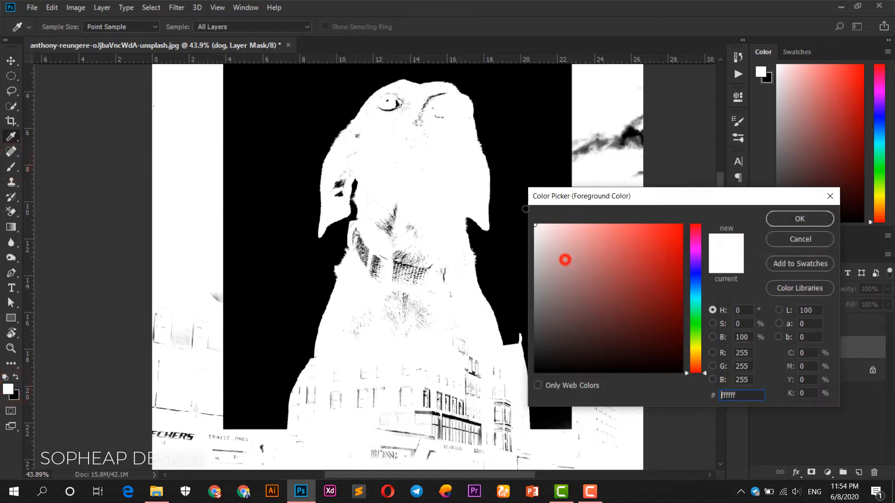
click(789, 221)
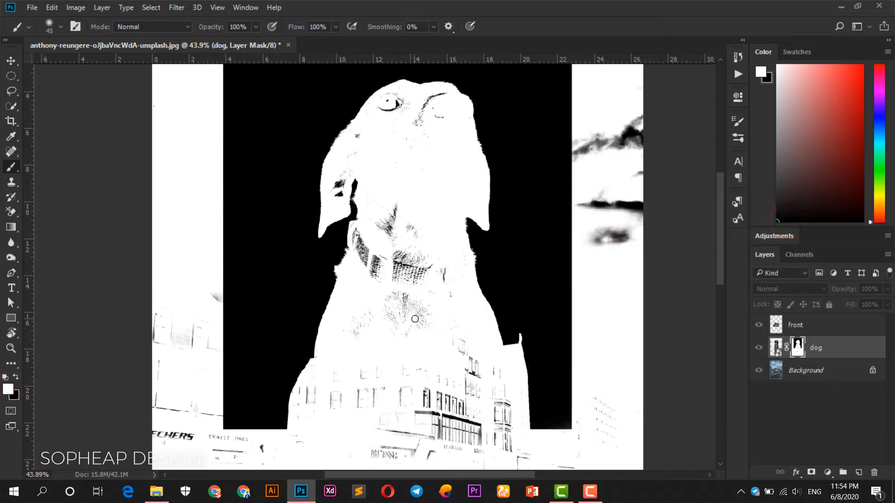
mouse_move(420, 325)
mouse_down()
mouse_move(391, 309)
mouse_move(363, 327)
mouse_move(474, 364)
mouse_move(468, 394)
mouse_move(487, 385)
mouse_move(482, 410)
mouse_move(438, 427)
mouse_move(376, 379)
mouse_move(338, 405)
mouse_move(318, 401)
mouse_move(324, 392)
mouse_move(374, 429)
mouse_move(424, 435)
mouse_move(403, 412)
mouse_up()
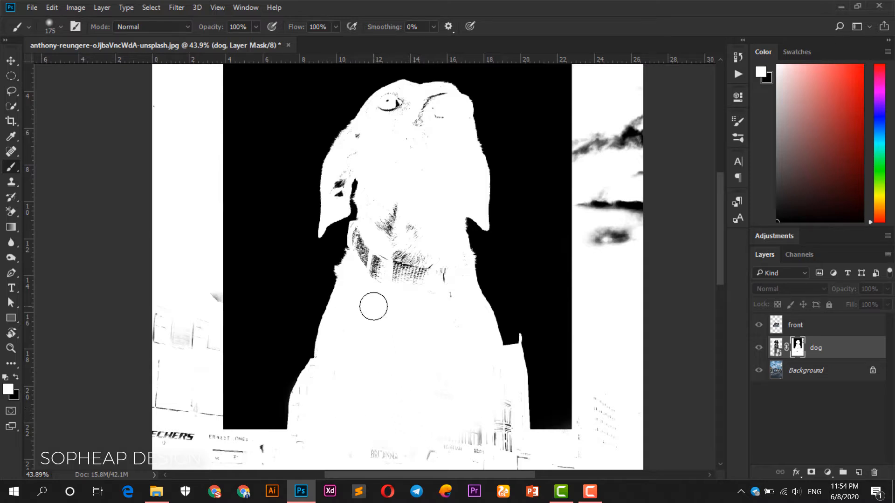
key([)
mouse_move(429, 268)
mouse_down()
mouse_move(447, 301)
mouse_move(462, 251)
mouse_move(455, 278)
mouse_move(425, 296)
mouse_move(408, 285)
mouse_move(399, 296)
mouse_move(389, 210)
mouse_up()
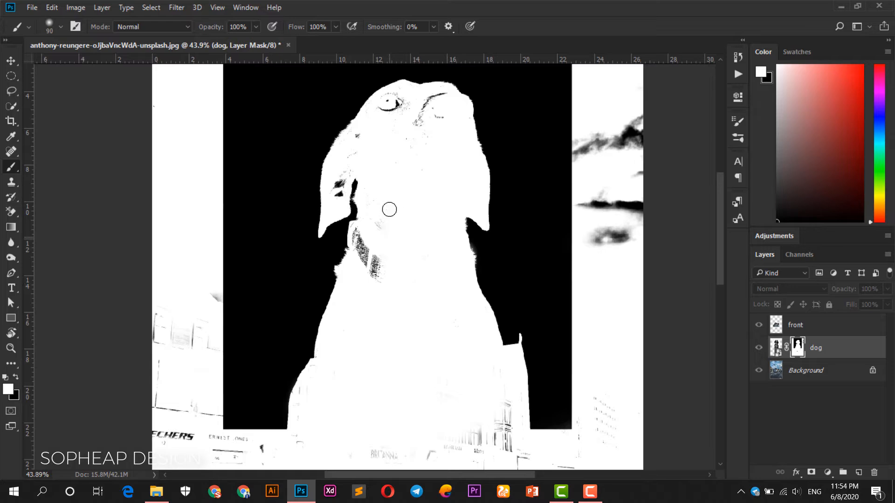
drag(360, 236, 364, 229)
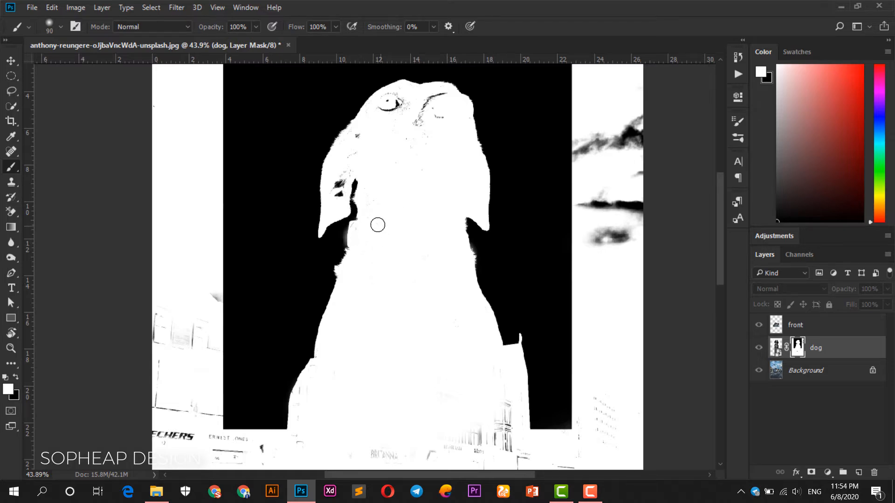
Paint white over the black patches inside the dog's ear with the brush reduced to 60.
scroll(350, 158, up, 5)
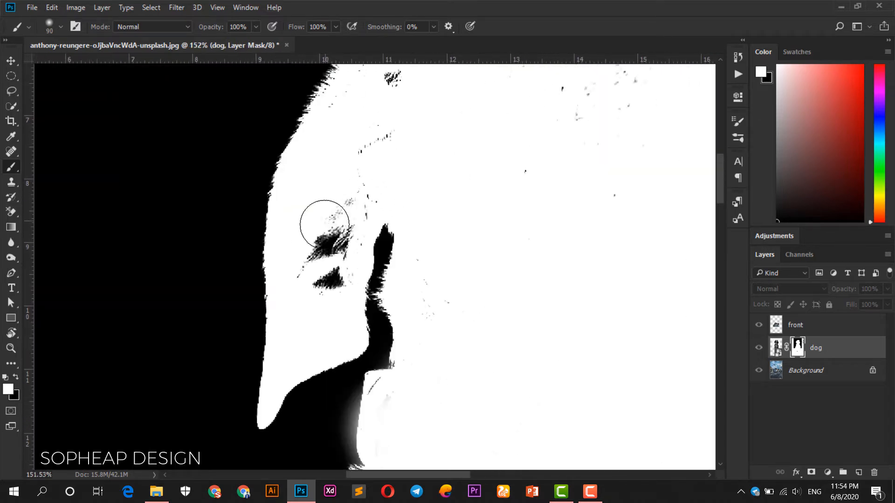
key(bracketleft)
key(bracketleft)
key(bracketleft)
mouse_move(329, 239)
mouse_down()
mouse_move(314, 285)
mouse_move(334, 235)
mouse_move(335, 263)
mouse_up()
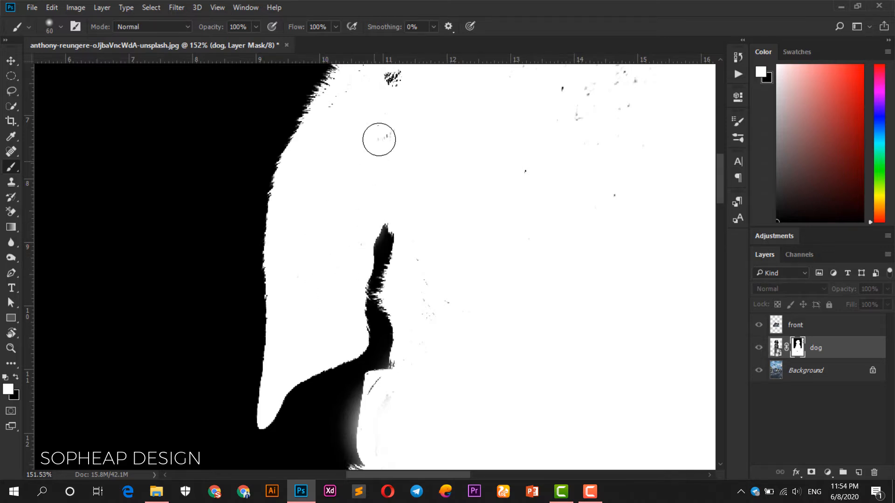
mouse_move(379, 139)
mouse_down()
mouse_move(404, 114)
mouse_move(345, 279)
mouse_up()
Paint white over the leftover specks on the dog's forehead, eye and muzzle in the mask.
mouse_move(272, 290)
mouse_down()
mouse_move(310, 262)
mouse_move(318, 236)
mouse_move(324, 261)
mouse_move(455, 141)
mouse_move(430, 126)
mouse_move(424, 137)
mouse_move(403, 135)
mouse_move(384, 143)
mouse_move(365, 176)
mouse_move(426, 127)
mouse_up()
mouse_move(487, 123)
mouse_down()
mouse_move(459, 212)
mouse_move(503, 281)
mouse_move(549, 306)
mouse_move(556, 370)
mouse_move(560, 308)
mouse_move(478, 214)
mouse_move(402, 230)
mouse_move(603, 123)
mouse_move(585, 197)
mouse_up()
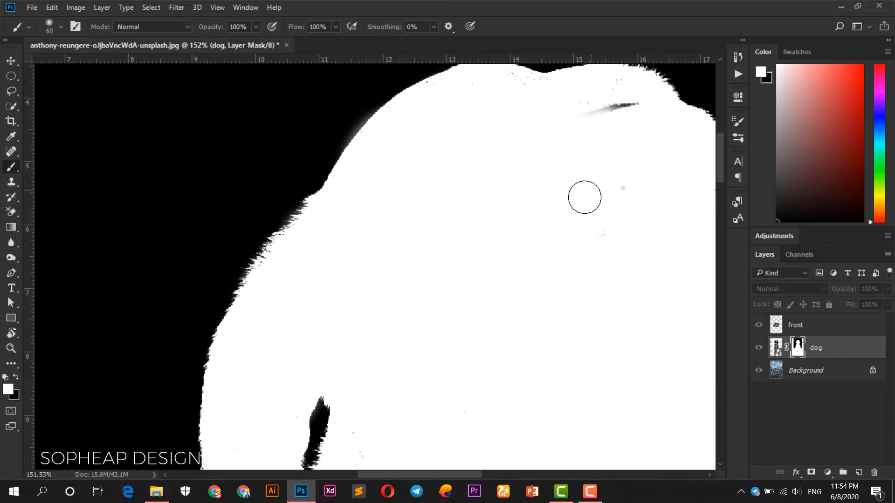
drag(574, 140, 460, 216)
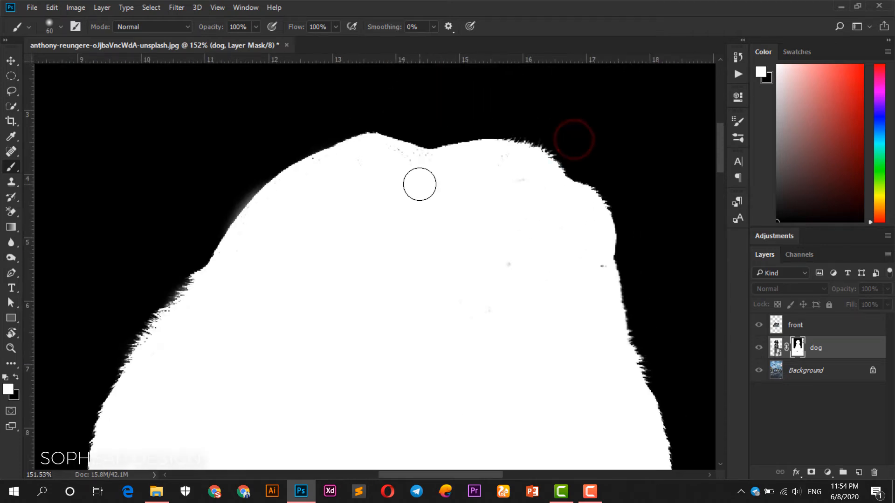
click(426, 166)
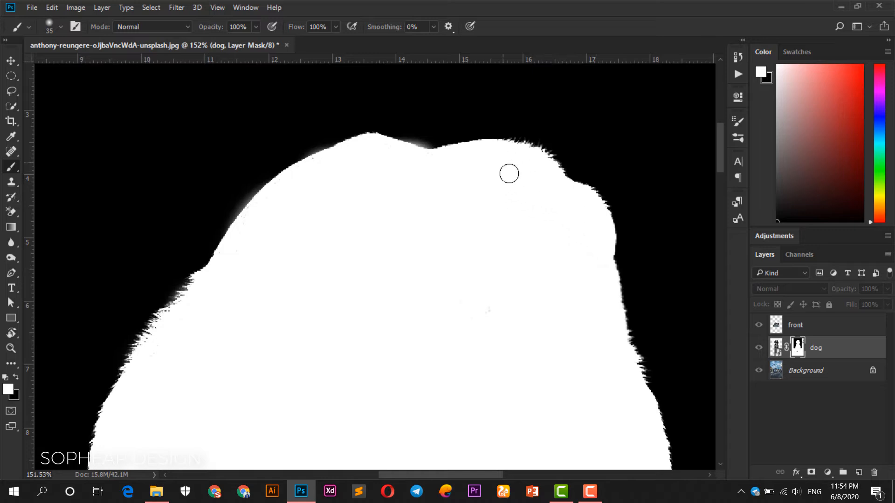
Paint white over the remaining specks on the dog's cheek, neck and collar edge with a size 35 brush.
click(505, 360)
click(525, 353)
drag(505, 394, 443, 128)
click(471, 256)
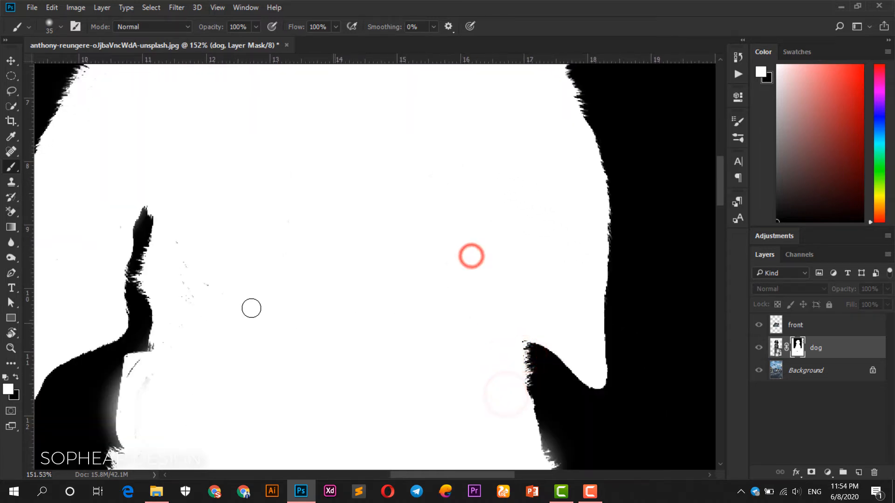
mouse_move(251, 308)
mouse_down()
mouse_move(189, 260)
mouse_move(182, 292)
mouse_move(170, 160)
mouse_move(271, 206)
mouse_move(257, 181)
mouse_up()
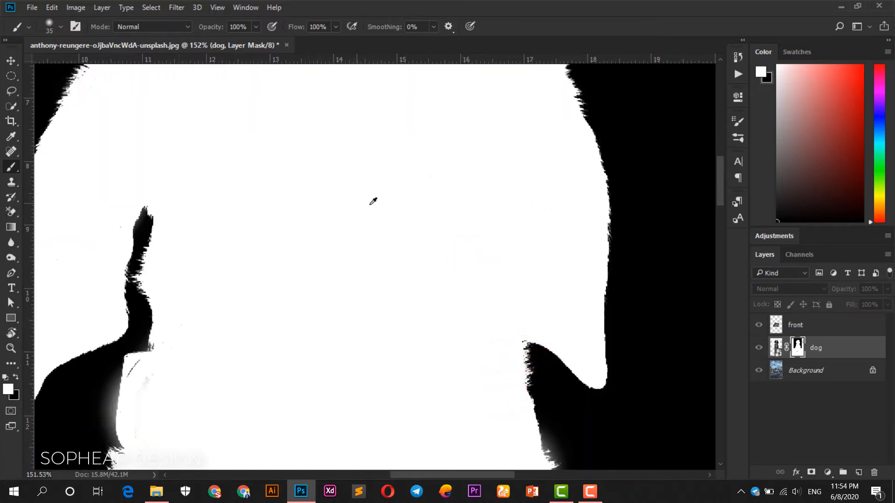
scroll(373, 203, down, 3)
scroll(223, 325, up, 7)
drag(180, 337, 187, 338)
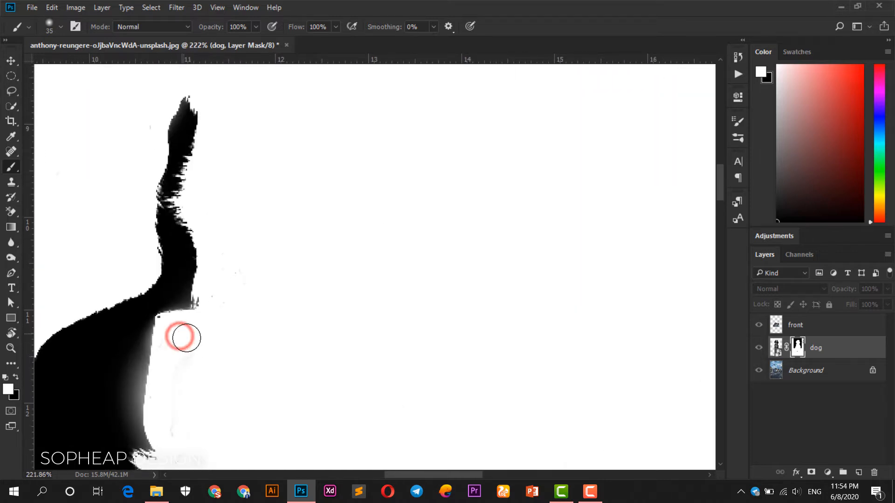
Paint white over the stray marks on the dog's lower chest and shoulders in the mask.
scroll(286, 285, down, 5)
mouse_move(335, 349)
mouse_down()
mouse_move(337, 196)
mouse_move(350, 123)
mouse_up()
drag(389, 321, 381, 219)
drag(193, 311, 193, 316)
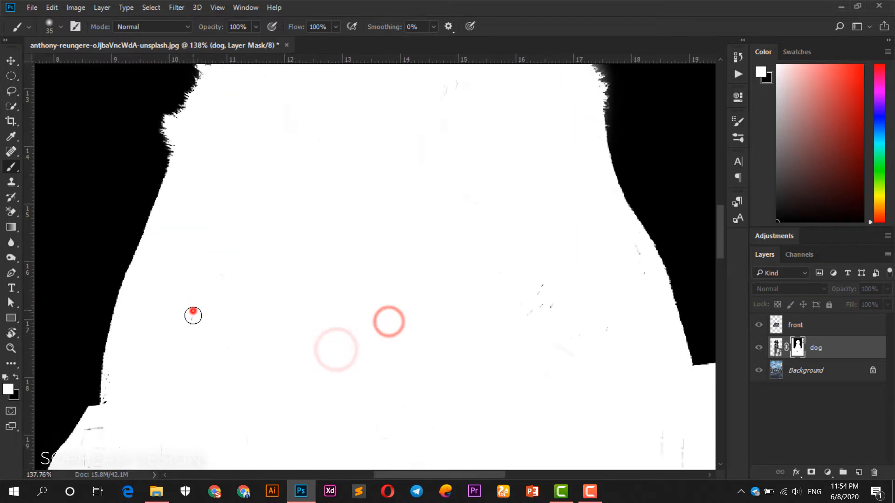
click(544, 304)
scroll(433, 295, down, 4)
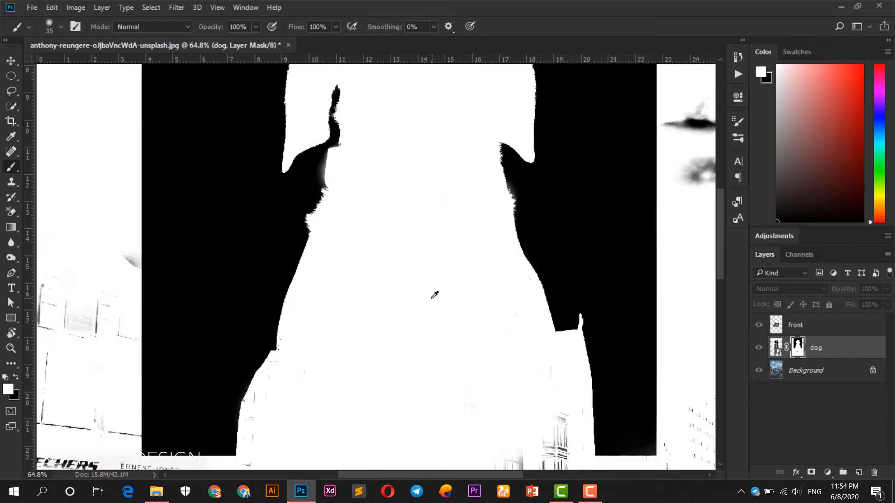
scroll(434, 295, down, 2)
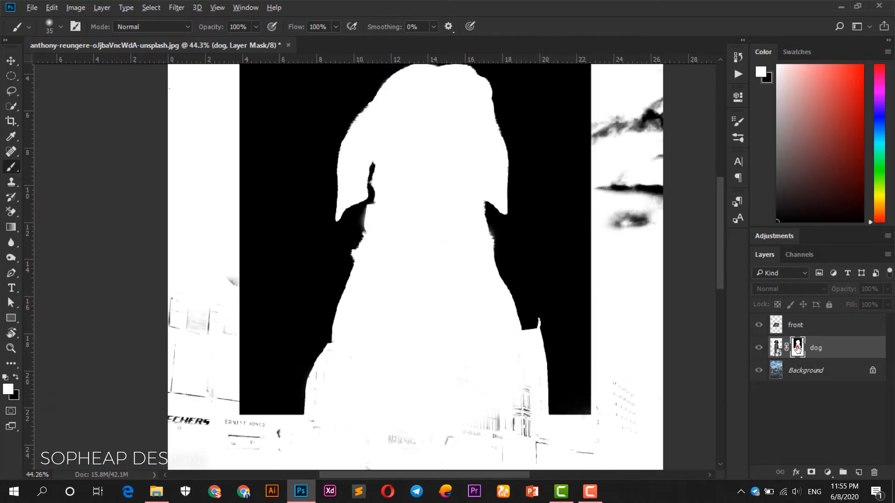
Return to the composite view and paint black on the dog mask along the photo's leftover vertical edge in the sky.
alt+click(797, 347)
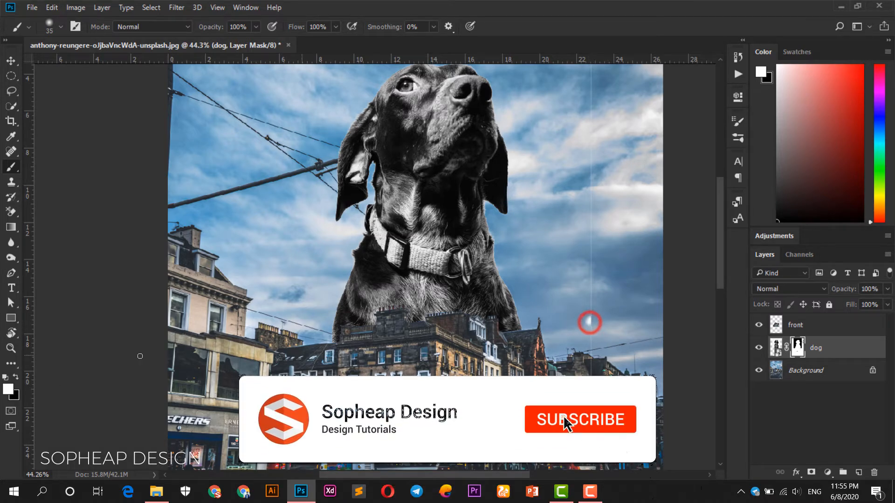
click(15, 376)
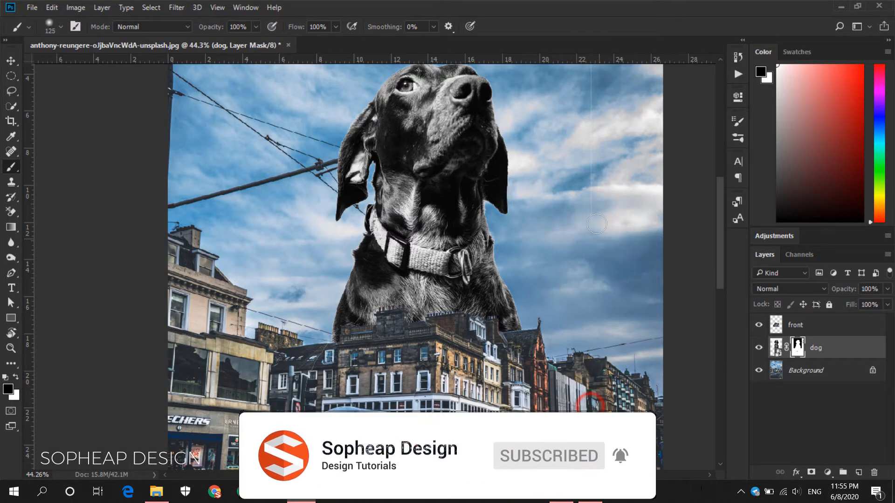
scroll(588, 274, up, 3)
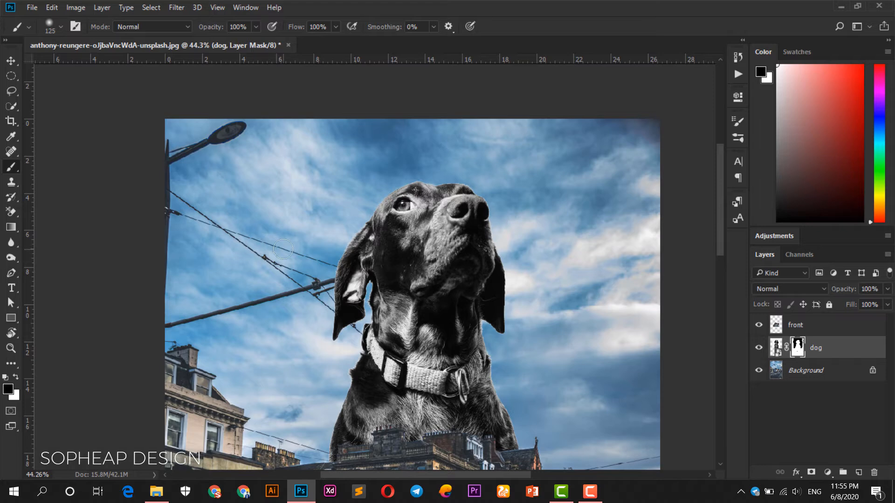
Add a Solid Color fill layer above the dog layer in a dark blue-grey sampled from the building facade.
key(v)
mouse_move(286, 338)
mouse_down()
mouse_move(320, 198)
mouse_move(283, 246)
mouse_move(278, 221)
mouse_up()
scroll(333, 255, down, 1)
scroll(333, 258, down, 2)
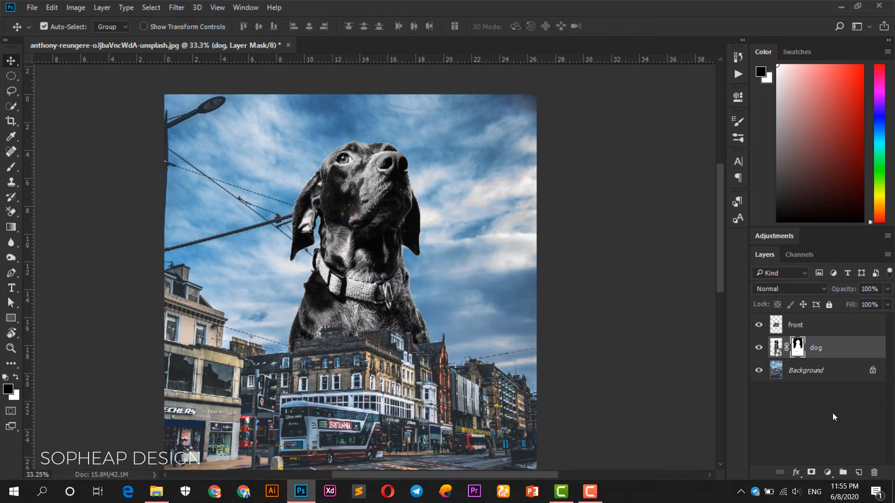
click(828, 472)
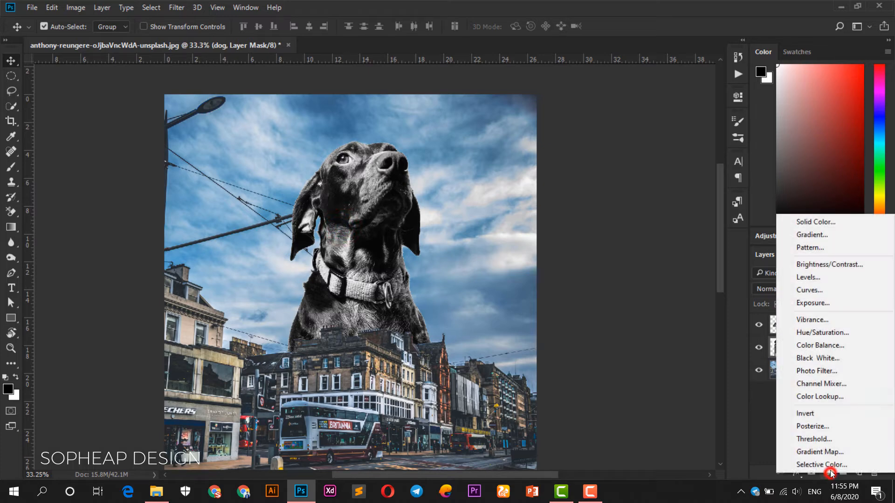
click(818, 223)
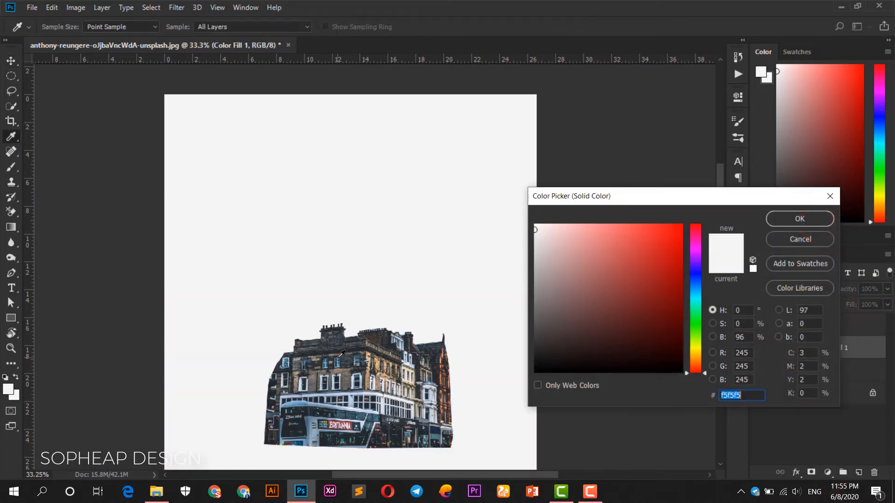
click(337, 358)
click(346, 357)
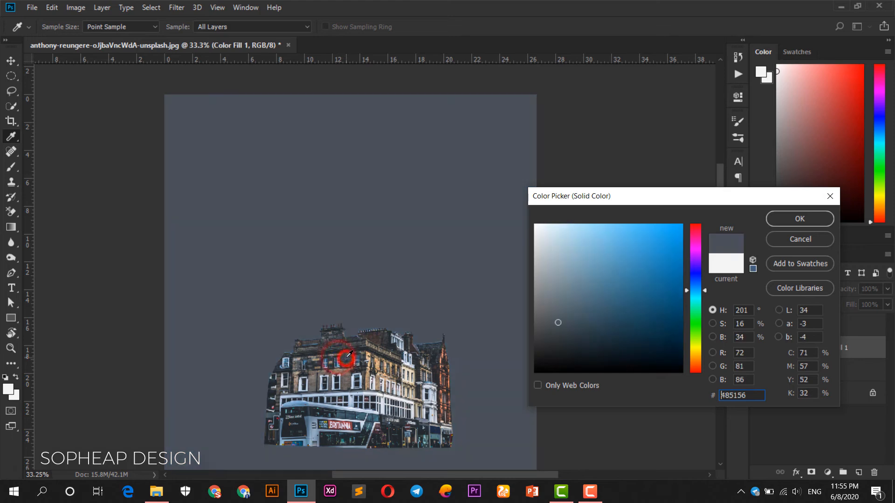
click(810, 219)
Clip the solid color fill to the dog layer and lower the fill's opacity to 35%.
right_click(867, 349)
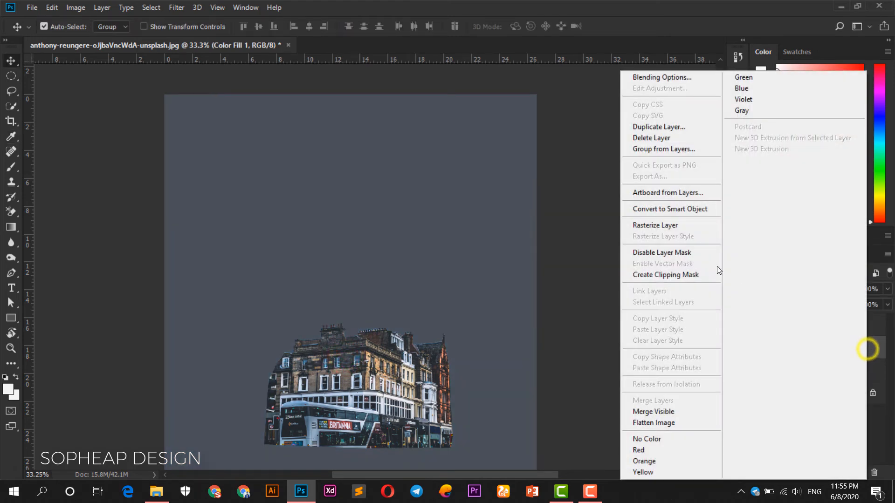
click(675, 275)
drag(850, 292, 820, 292)
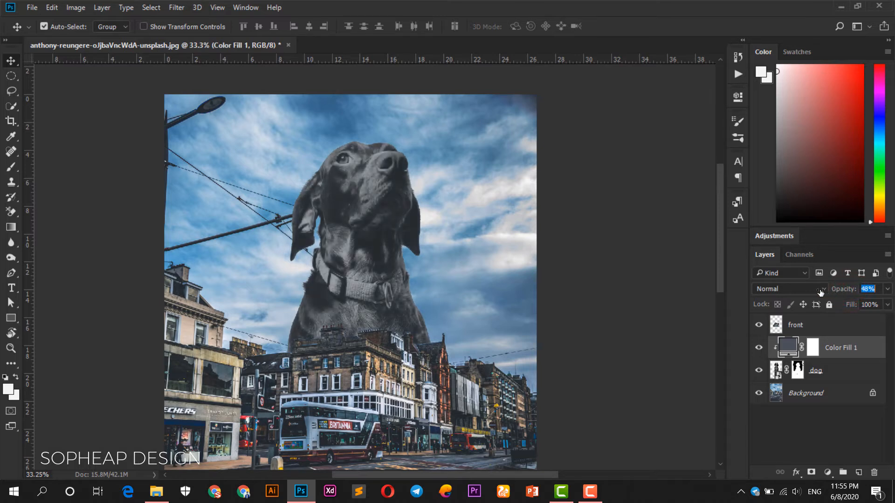
click(759, 347)
click(759, 347)
click(601, 290)
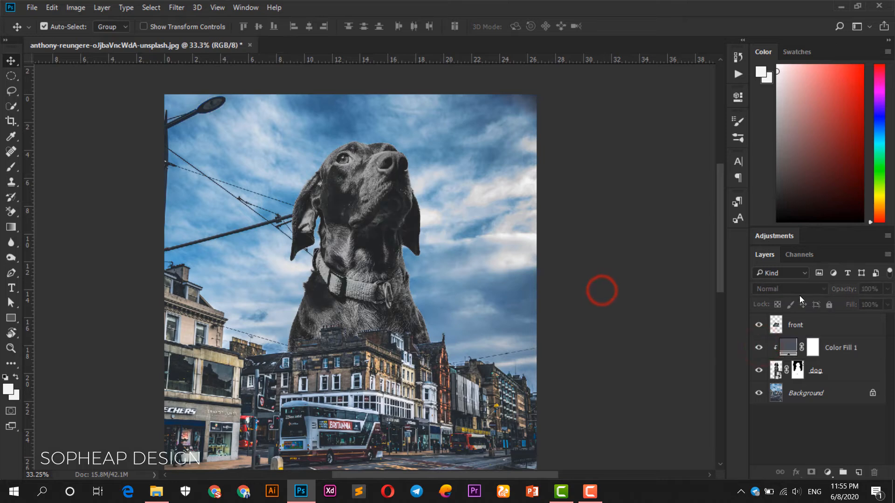
click(862, 347)
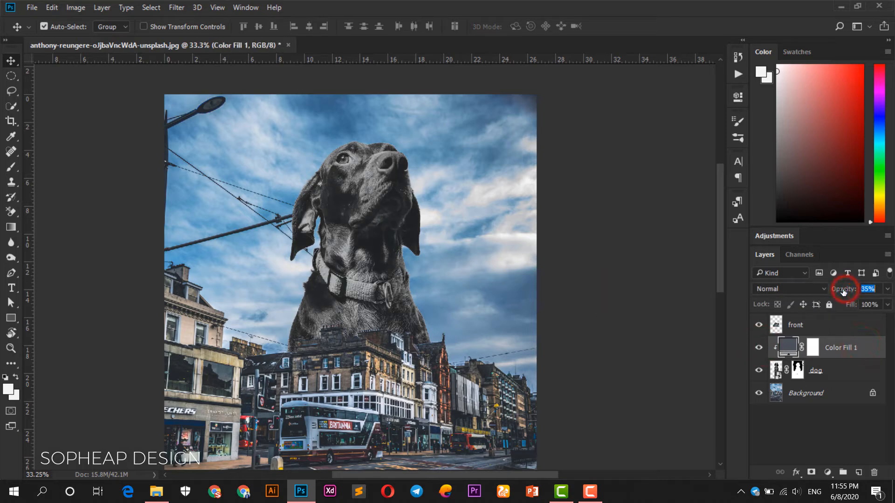
click(646, 289)
Examine how the tinted dog blends with the sky, buildings and street across the whole composite.
scroll(524, 282, down, 3)
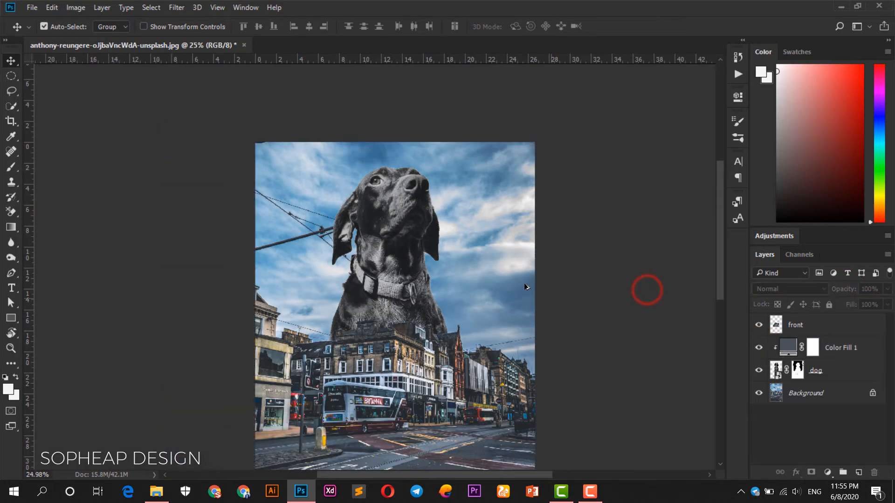
scroll(442, 308, up, 2)
drag(402, 329, 451, 173)
scroll(433, 238, down, 2)
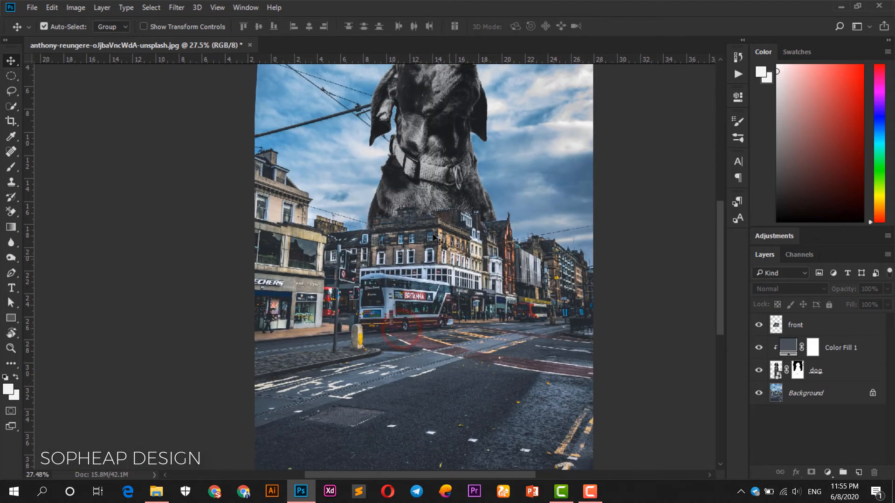
scroll(433, 238, up, 1)
scroll(433, 239, down, 1)
drag(426, 204, 429, 245)
click(429, 246)
click(849, 323)
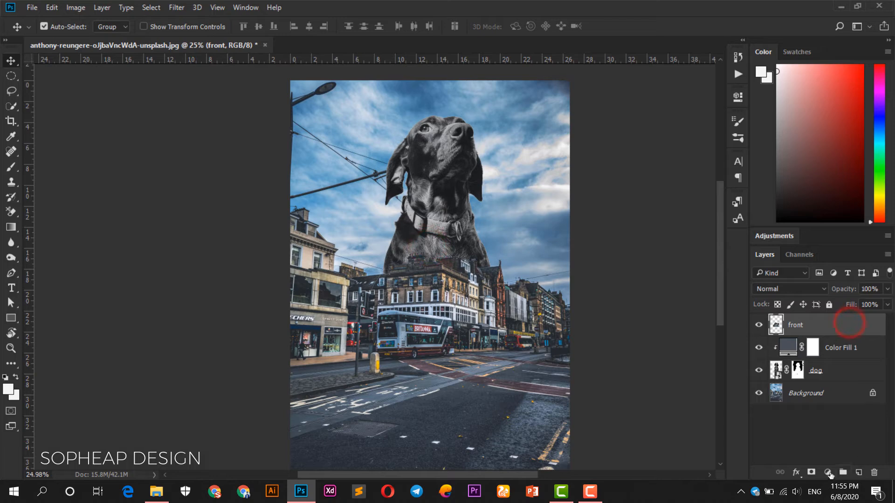
mouse_move(623, 335)
mouse_down()
mouse_move(629, 251)
mouse_move(629, 319)
mouse_up()
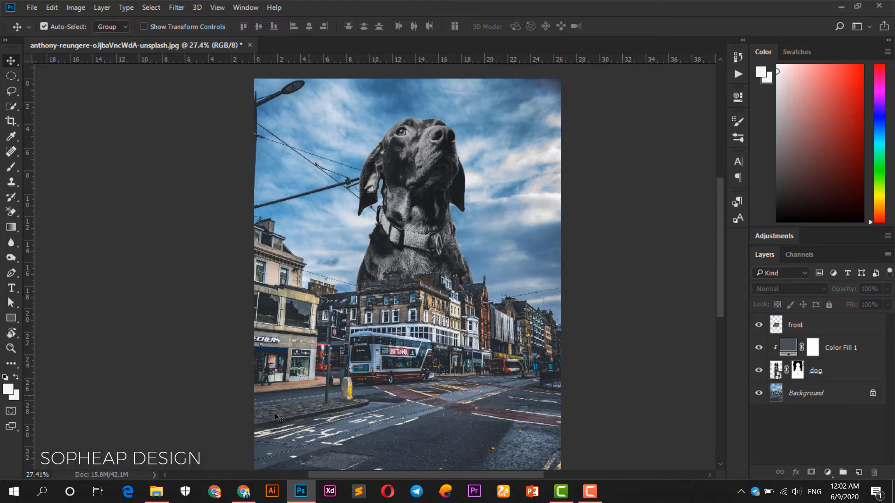
Place airshow-2444380_1280.jpg from the project folder into the composite, enlarged over the upper-left part of the sky.
click(162, 494)
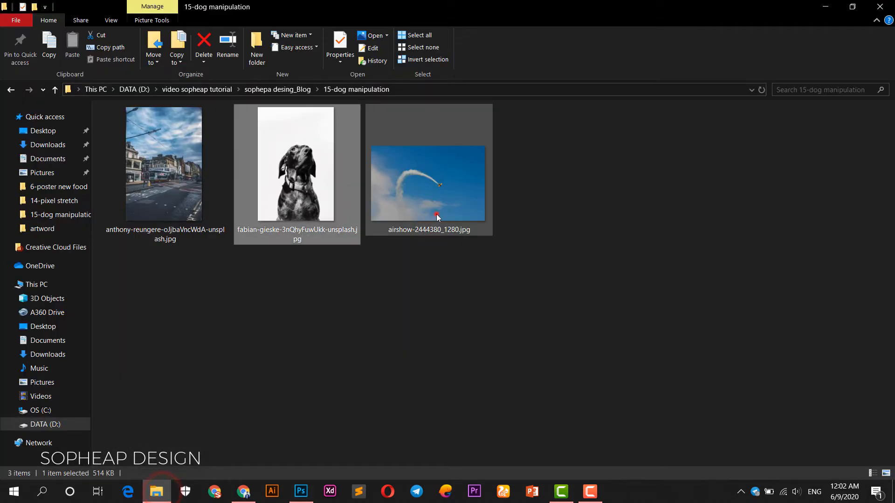
drag(436, 215, 378, 241)
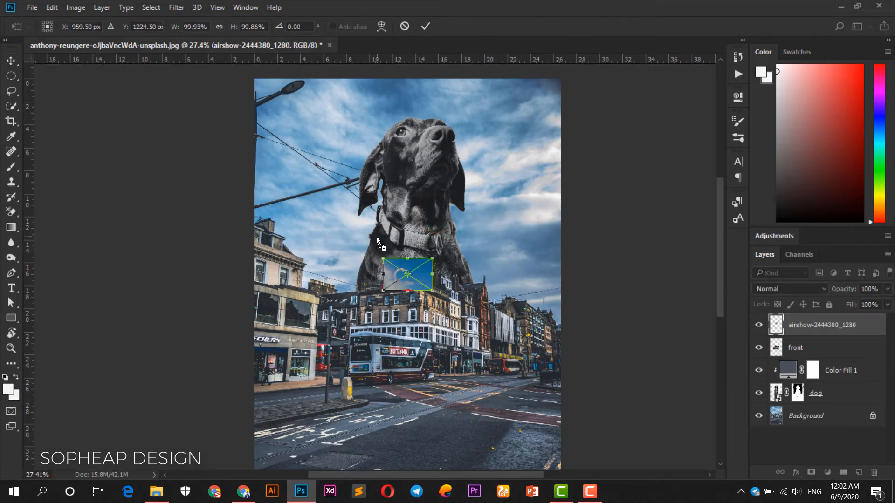
drag(432, 291, 499, 340)
drag(462, 291, 387, 159)
key(Return)
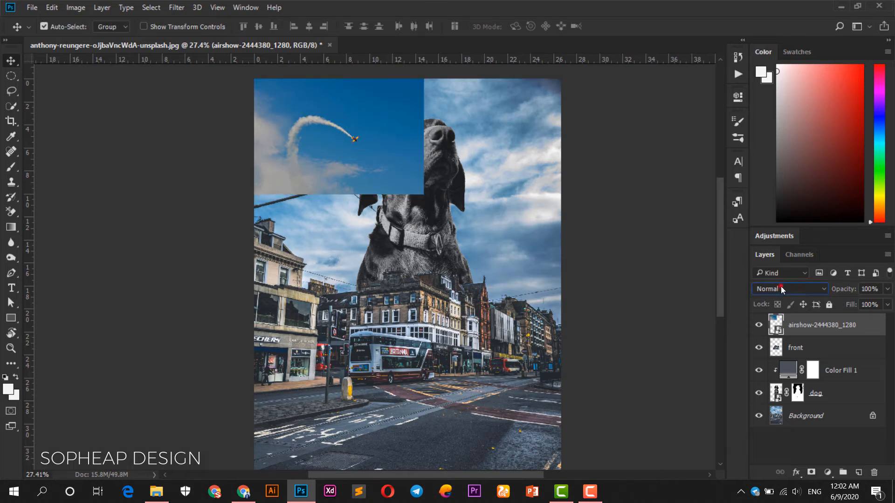
Set the airshow layer's blend mode to Overlay and shift it slightly up and right in the sky.
click(780, 287)
click(770, 148)
drag(393, 128, 397, 117)
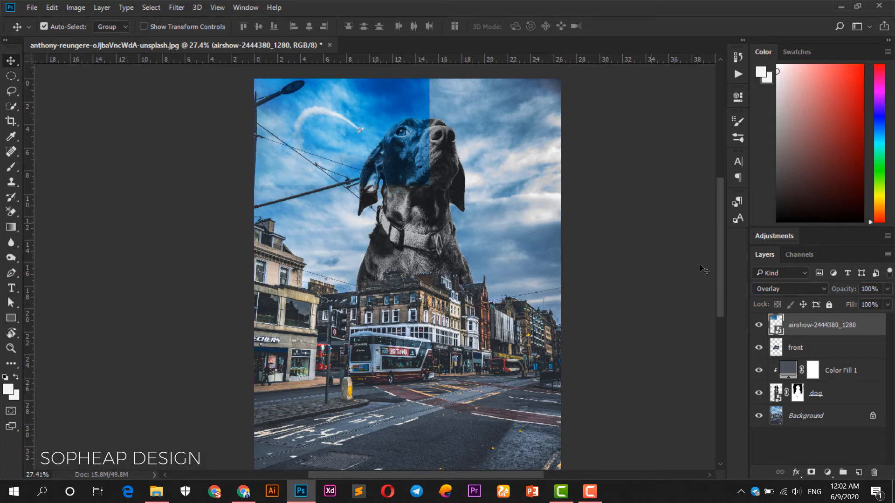
Add a layer mask to the airshow layer and paint black over its hard edges and the dog's head with a size 500 brush.
click(811, 474)
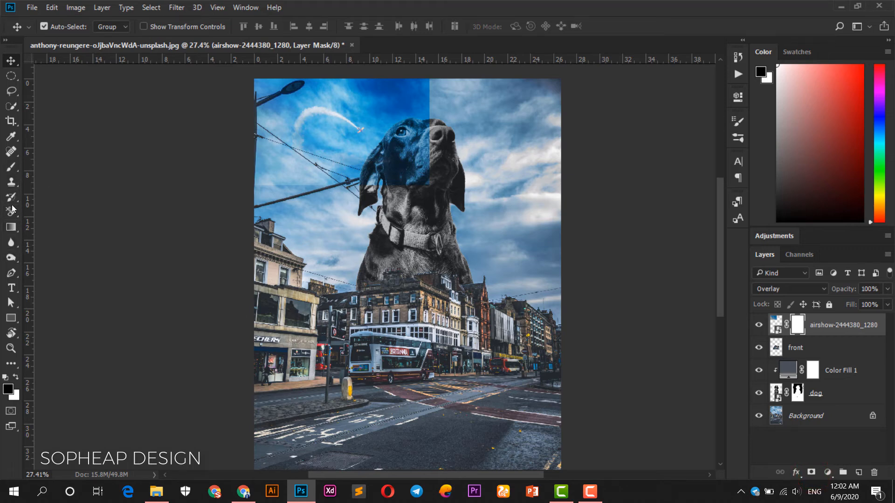
click(10, 167)
click(8, 389)
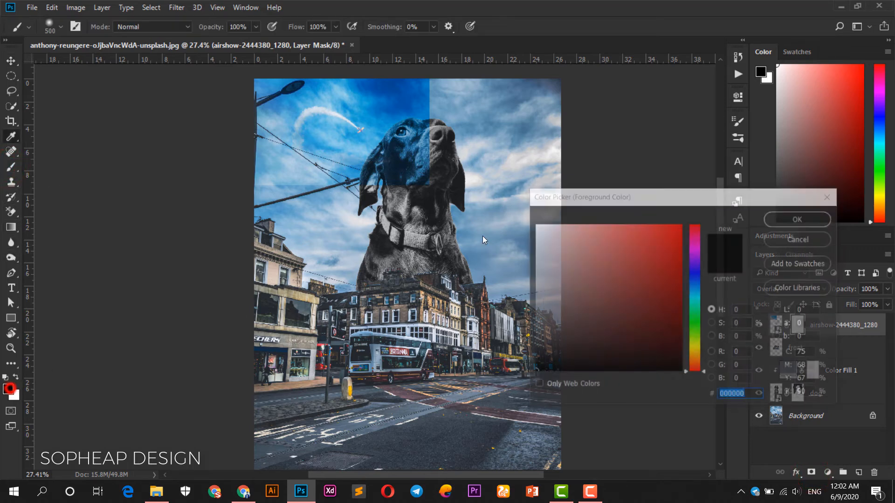
click(549, 351)
click(808, 216)
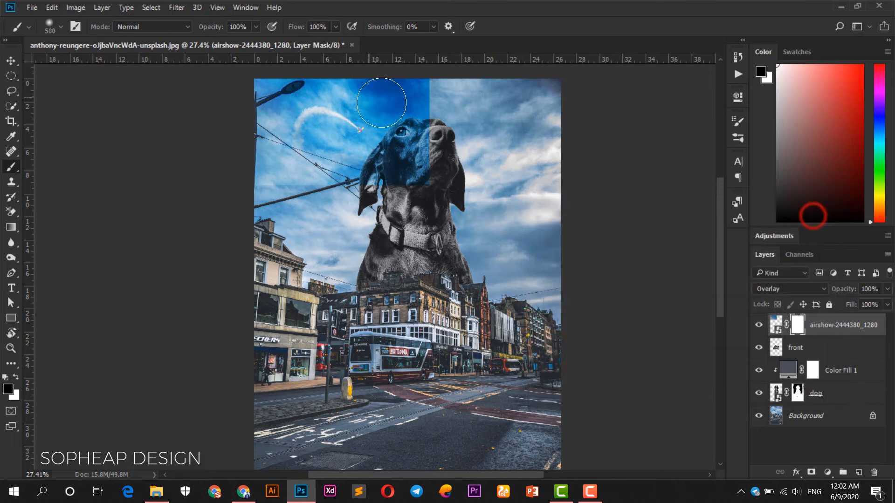
mouse_move(424, 99)
mouse_down()
mouse_move(399, 70)
mouse_move(359, 54)
mouse_move(248, 71)
mouse_up()
mouse_move(379, 187)
mouse_down()
mouse_move(427, 167)
mouse_move(416, 158)
mouse_move(409, 167)
mouse_move(406, 121)
mouse_move(371, 168)
mouse_move(399, 116)
mouse_up()
Paint black on the airshow mask with smaller brushes, down to size 125, to hide the extra blue sky around the plane and its trail.
key(bracketright)
key(bracketright)
key(bracketright)
key(bracketright)
key(bracketleft)
key(bracketleft)
key(bracketleft)
key(bracketleft)
key(bracketleft)
key(bracketleft)
key(bracketleft)
key(bracketleft)
key(bracketleft)
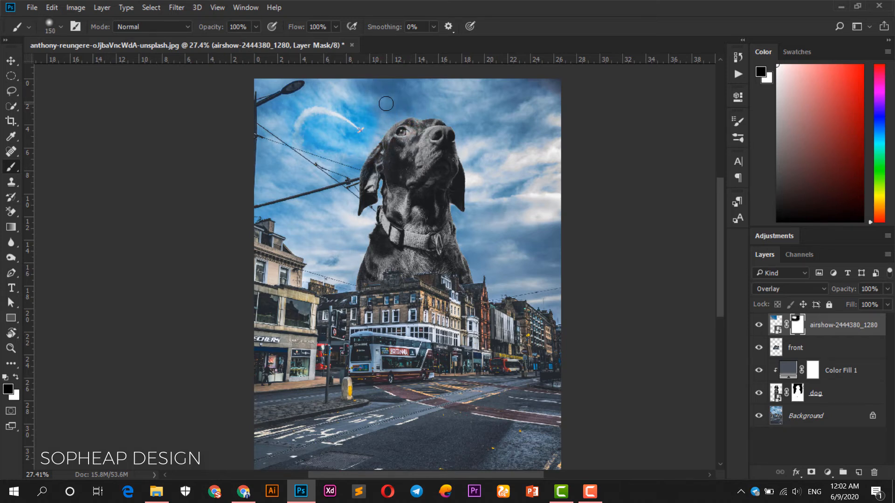
drag(382, 117, 359, 100)
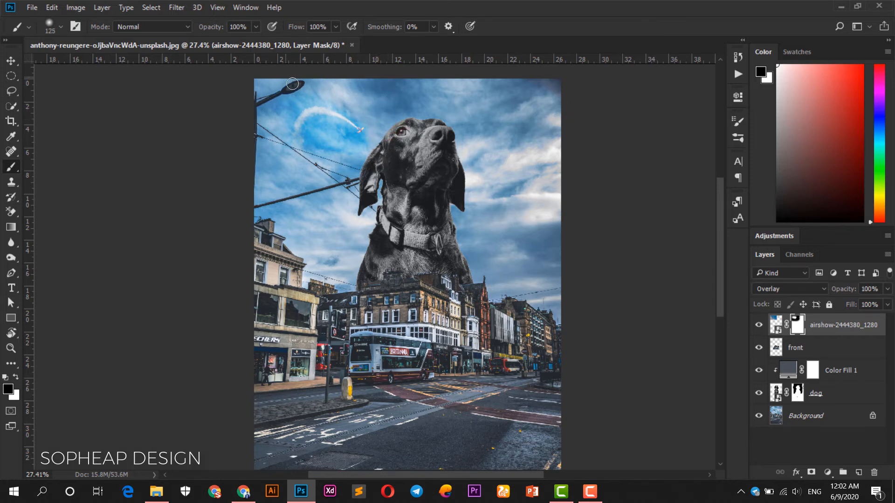
mouse_move(369, 143)
mouse_down()
mouse_move(315, 128)
mouse_move(336, 145)
mouse_up()
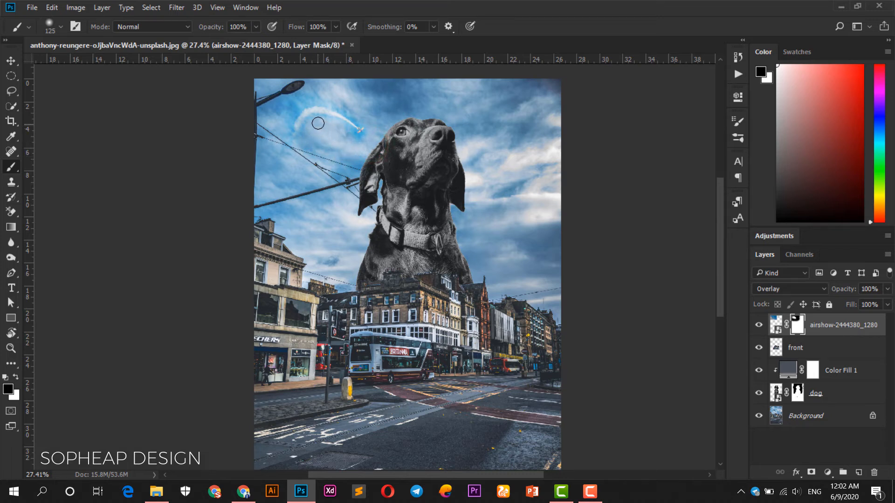
mouse_move(358, 111)
mouse_down()
mouse_move(253, 97)
mouse_move(310, 90)
mouse_move(269, 119)
mouse_up()
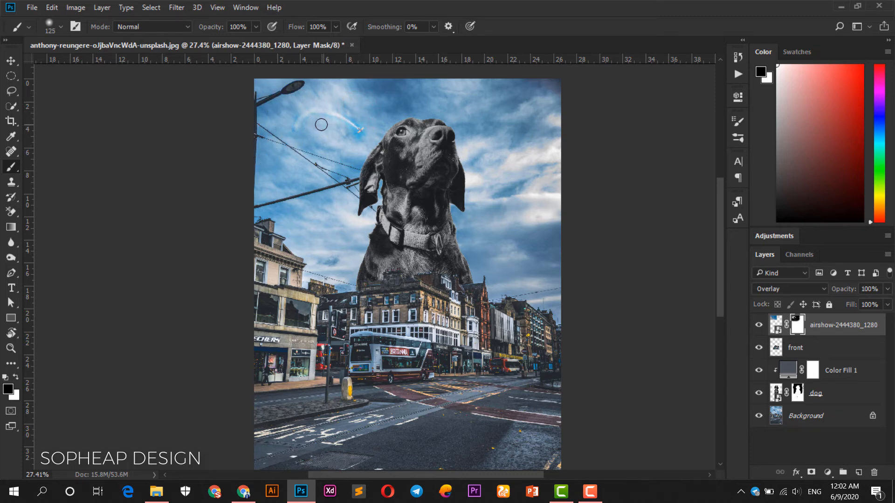
Rotate the airshow layer so the smoke trail flattens, and reposition the plane just left of the dog's head.
key(v)
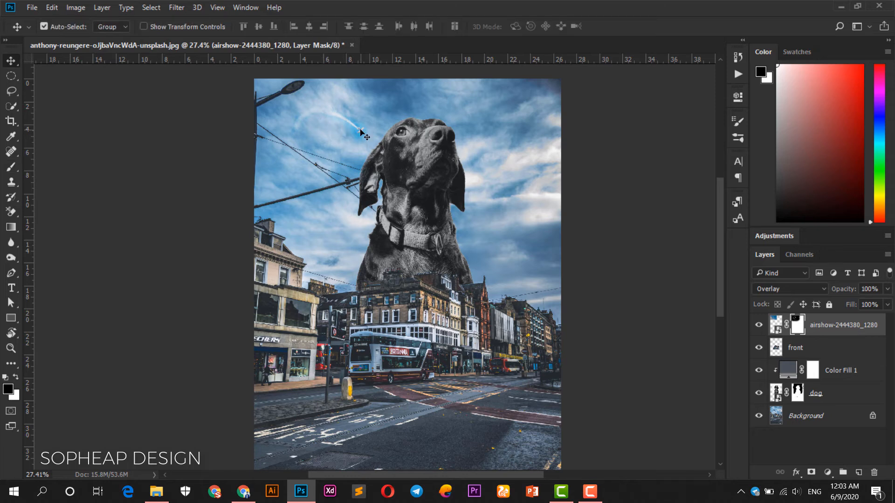
mouse_move(359, 130)
mouse_down()
mouse_move(351, 156)
mouse_move(350, 139)
mouse_up()
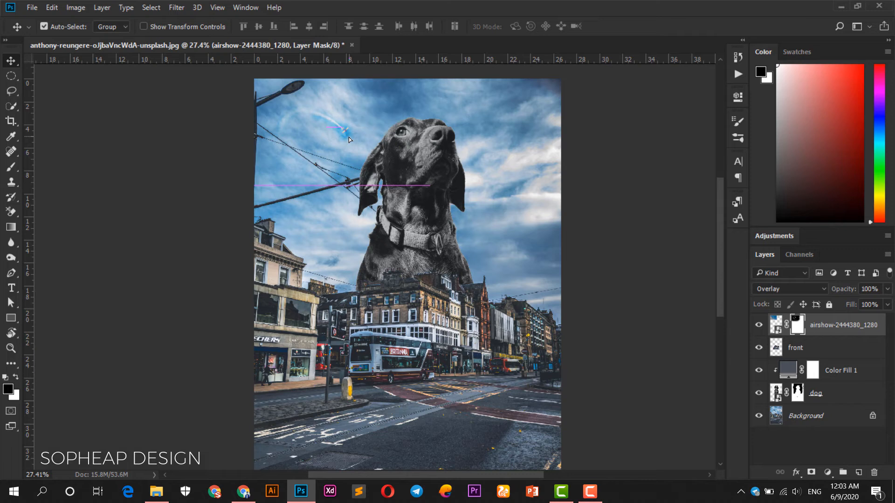
key(ctrl+t)
drag(413, 184, 486, 157)
key(Return)
drag(355, 123, 363, 133)
Add a Hue/Saturation adjustment clipped to the airshow layer with Hue +8, Saturation -41 and Lightness -14.
click(825, 472)
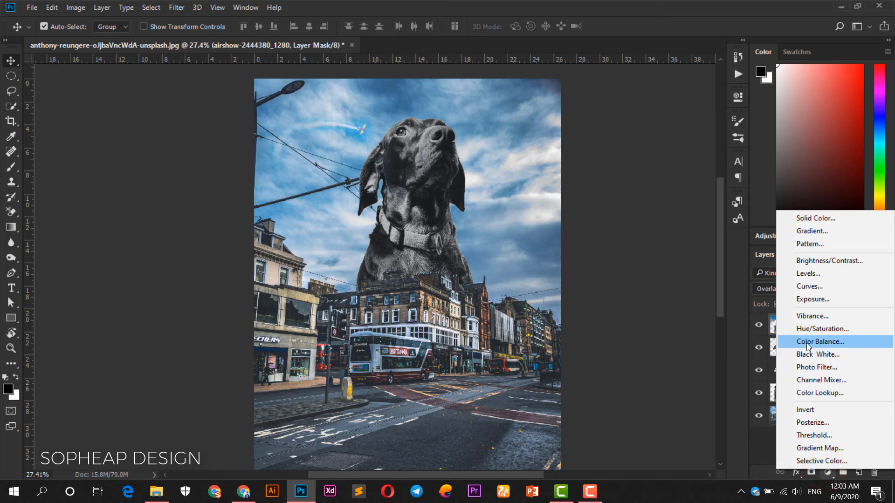
click(807, 329)
click(637, 291)
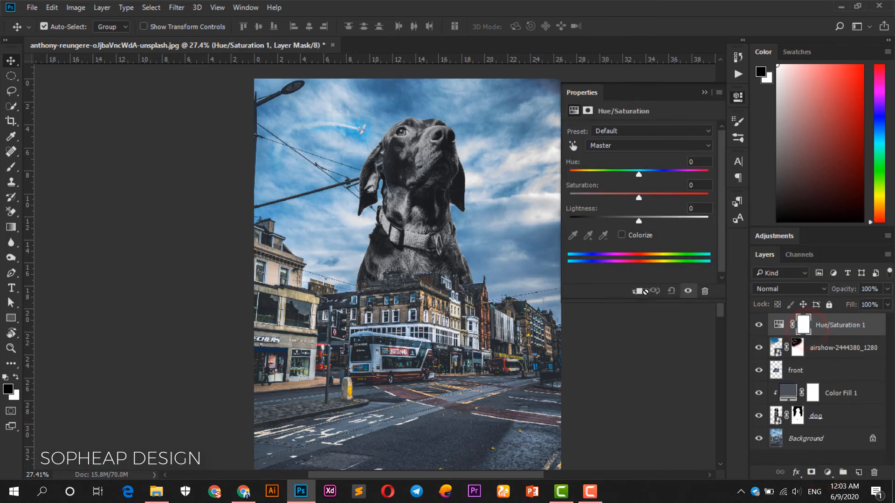
drag(640, 222, 646, 180)
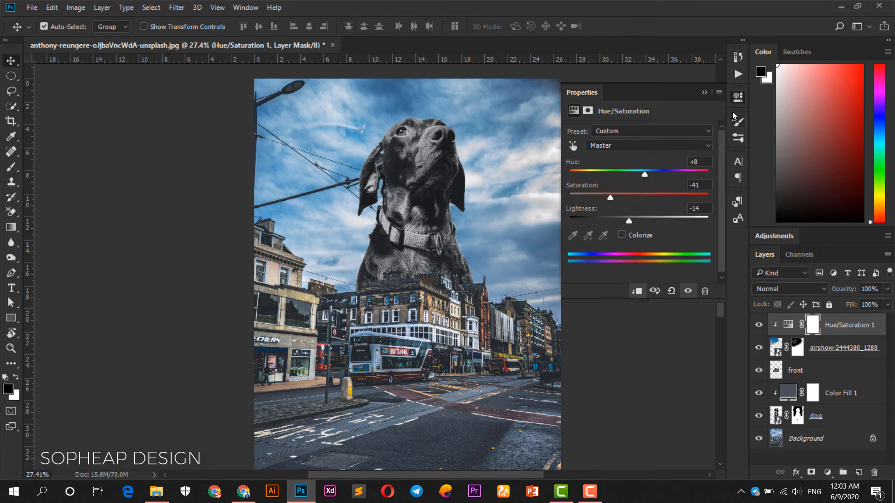
click(737, 98)
click(646, 207)
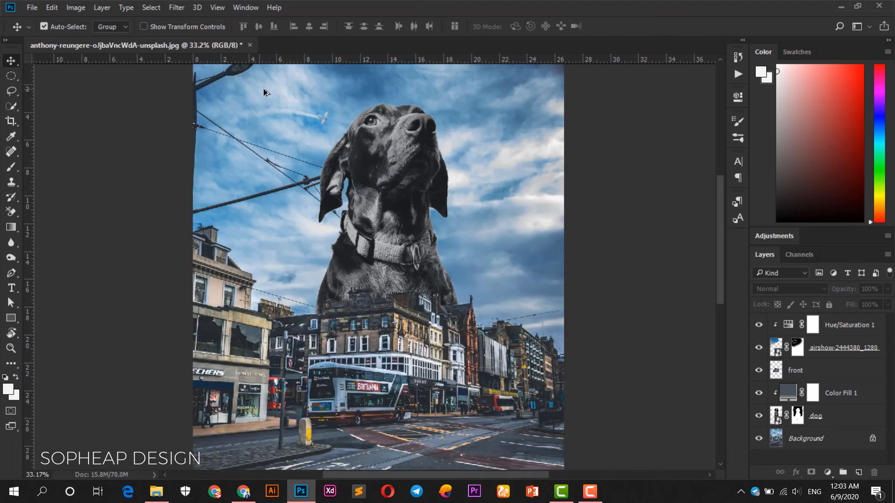
Nudge the airshow layer slightly upward so the plane sits a little higher beside the dog's head.
scroll(308, 104, up, 5)
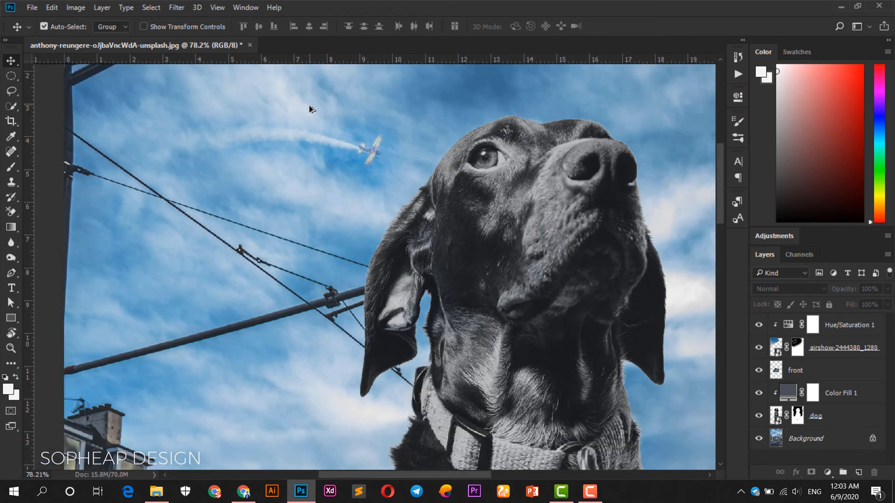
drag(367, 151, 363, 133)
scroll(363, 134, down, 5)
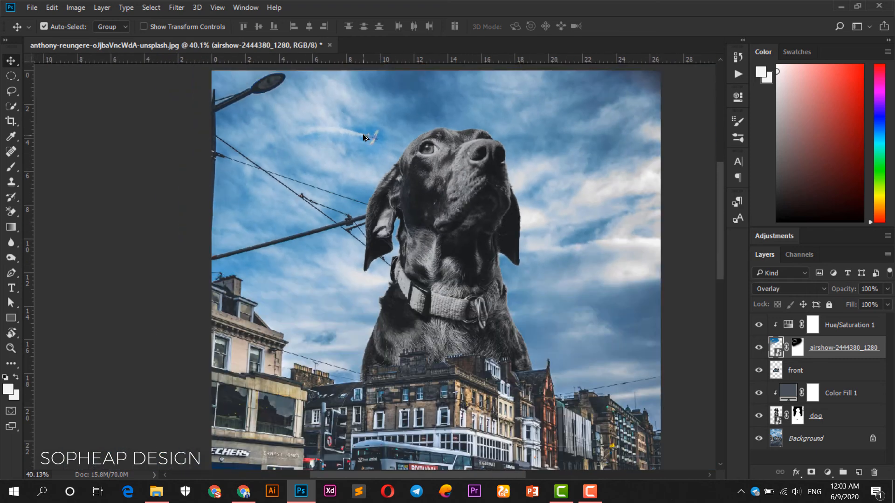
scroll(359, 139, down, 1)
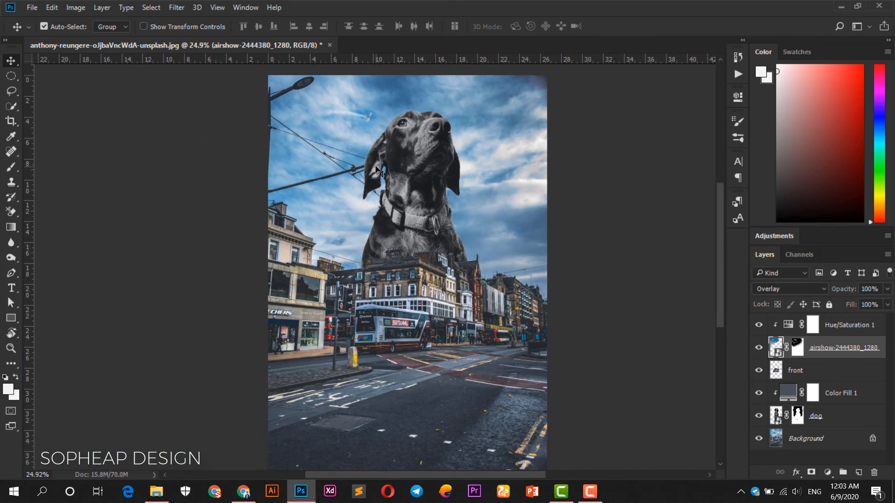
drag(368, 192, 390, 186)
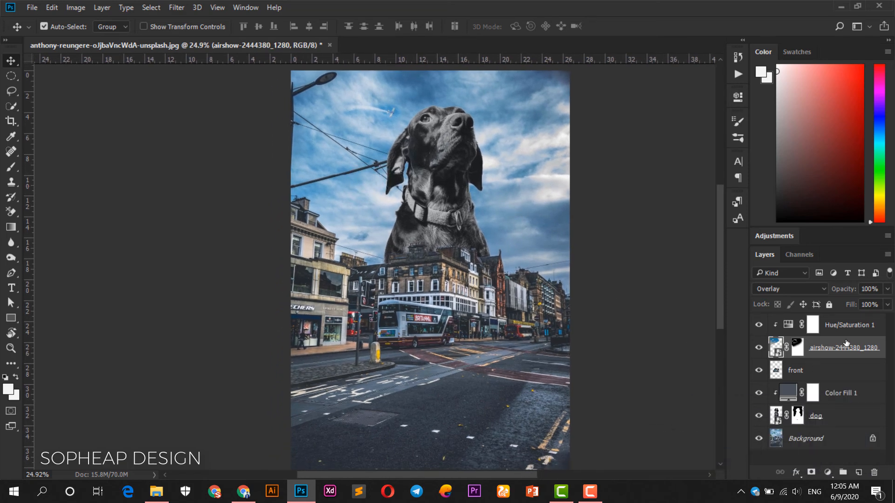
Add a Color Lookup adjustment layer above the Hue/Saturation layer at the top of the stack.
click(859, 327)
click(842, 472)
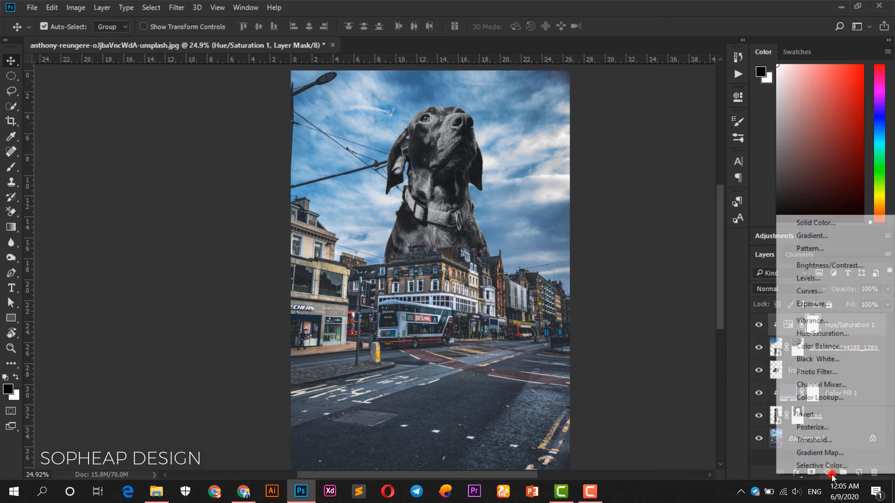
click(818, 397)
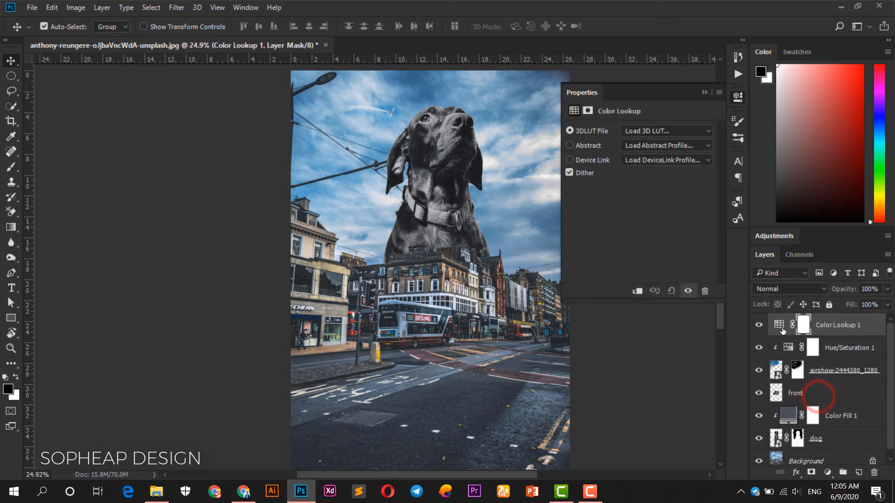
Preview the Color Lookup layer's 3DLUT presets from 3Strip.look through filmstock_50.3dl and apply Crisp_Warm.look.
click(652, 130)
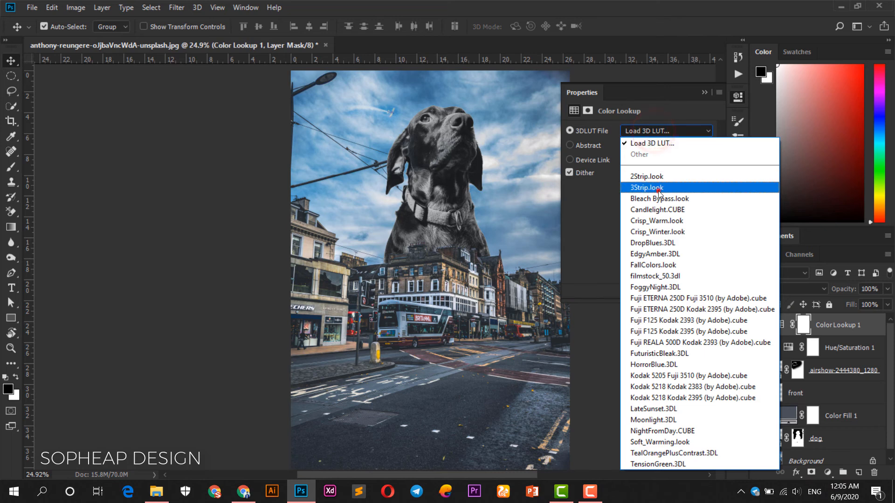
click(658, 191)
key(Down)
key(Down)
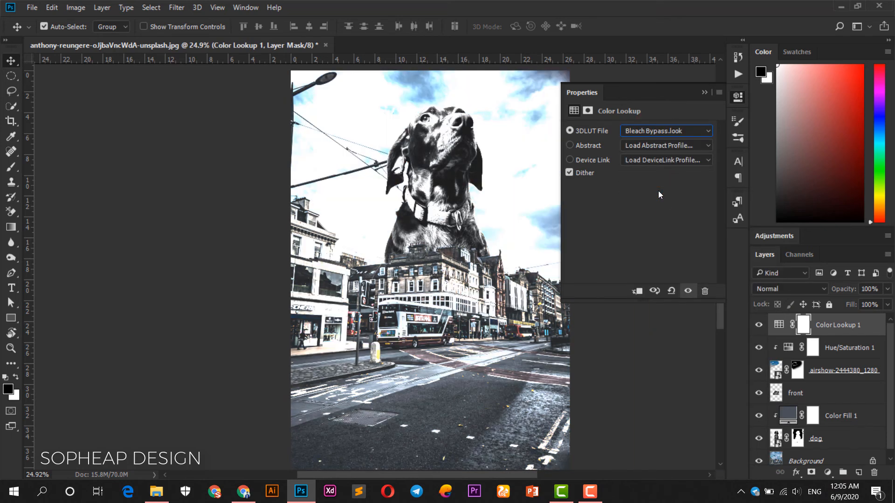
key(Down)
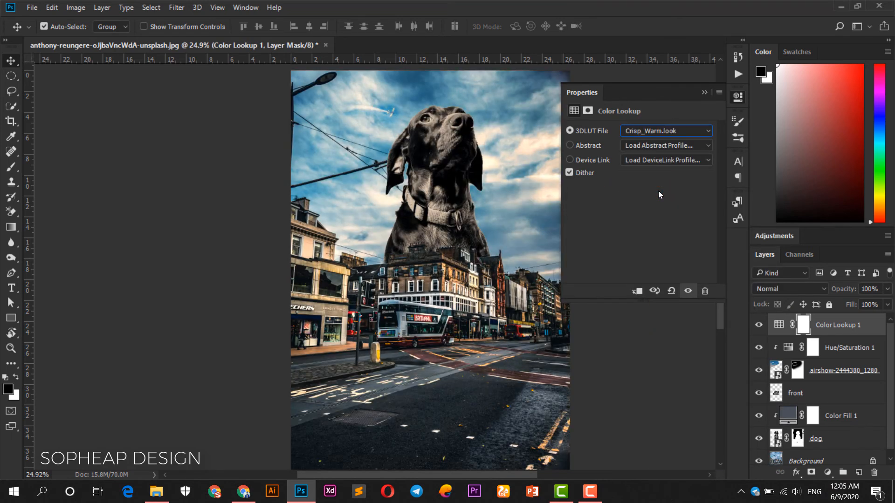
key(Down)
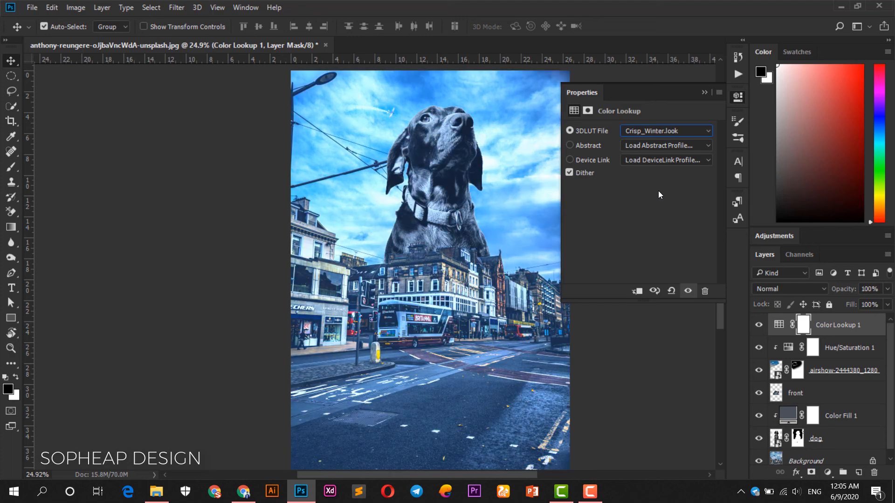
key(Up)
key(Down)
key(Down)
key(Down)
key(Down)
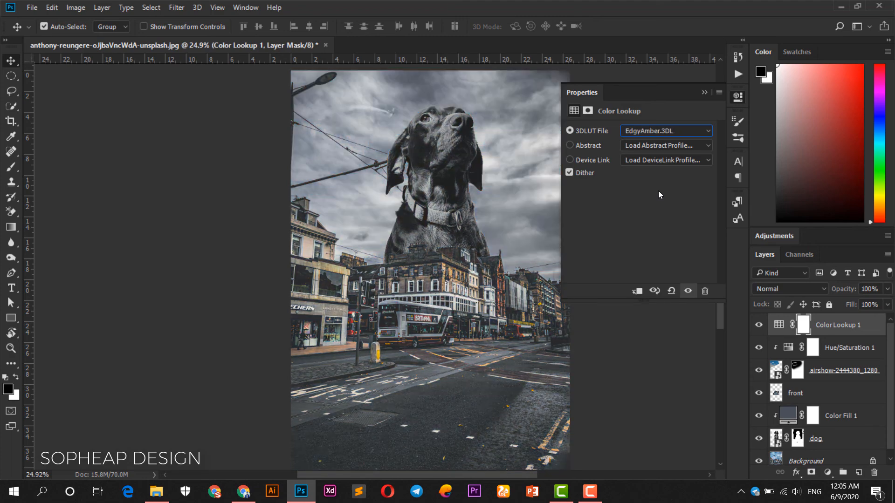
key(Down)
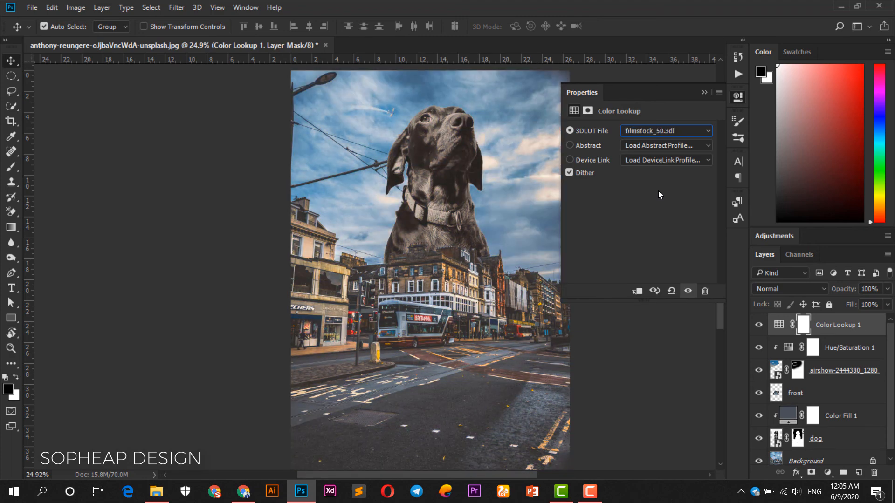
key(Up)
key(Up)
key(Up)
key(Up)
key(Up)
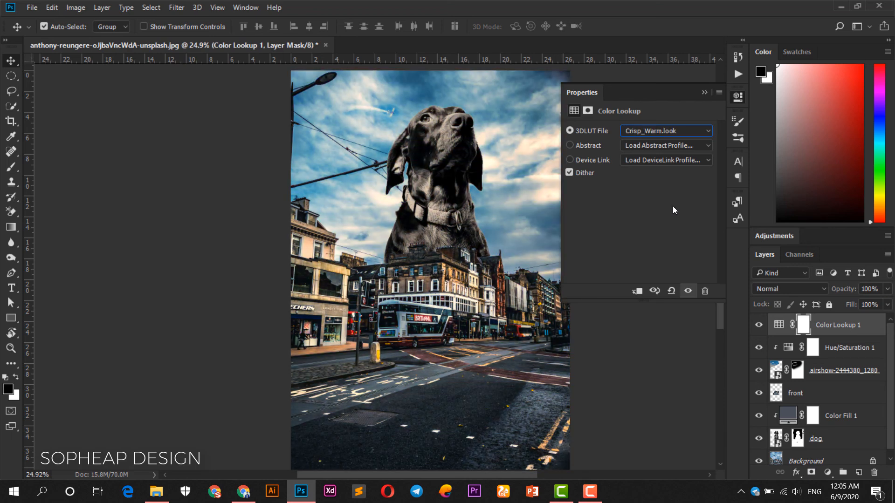
Compare the scene with and without the Color Lookup adjustment, leaving the layer visible.
click(759, 326)
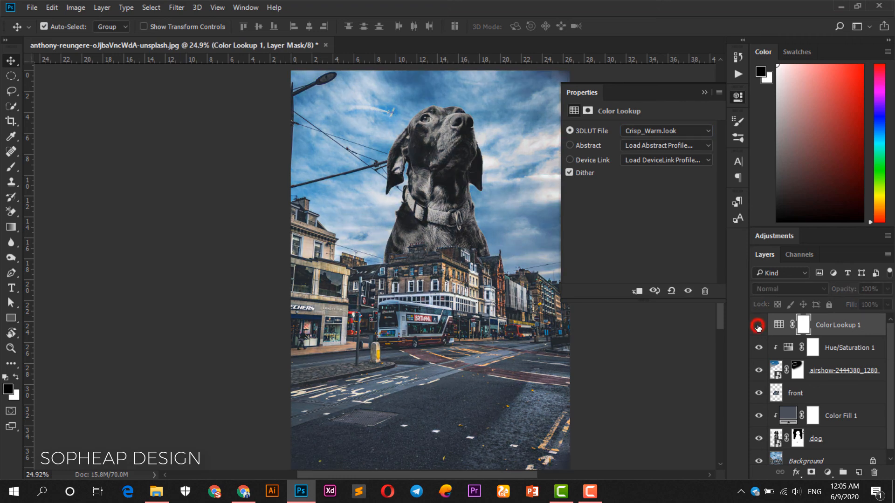
click(758, 326)
click(759, 327)
click(758, 327)
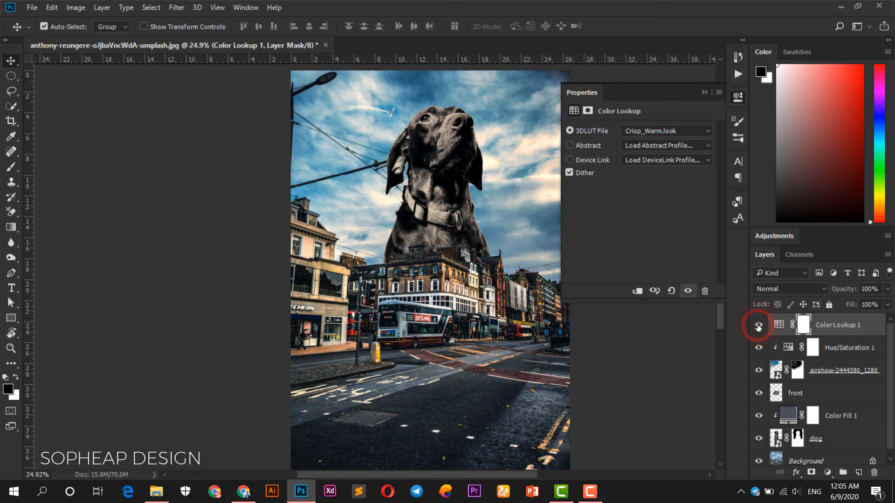
Collapse the adjustment's properties, deselect all layers and review the whole graded composite.
click(737, 102)
click(643, 224)
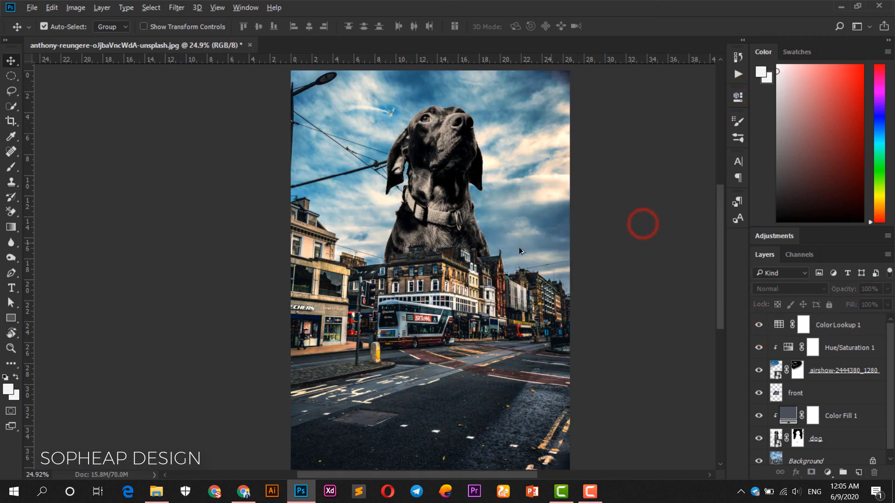
scroll(497, 253, down, 1)
scroll(358, 178, up, 1)
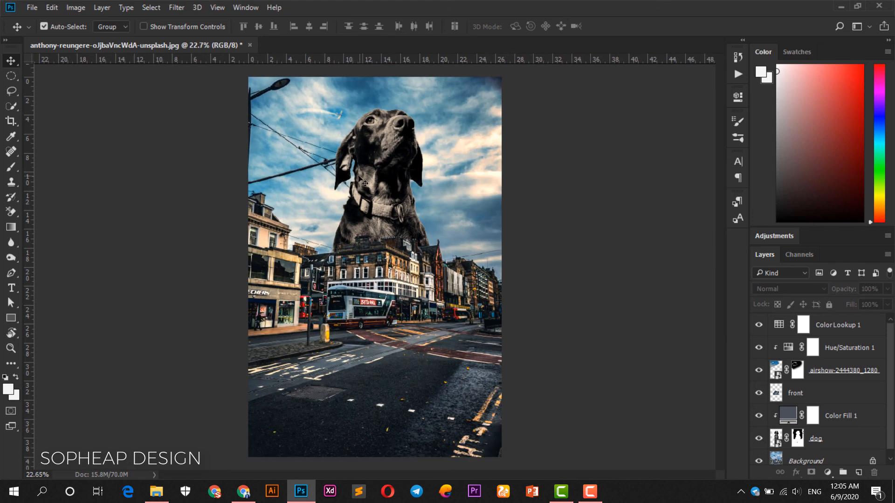